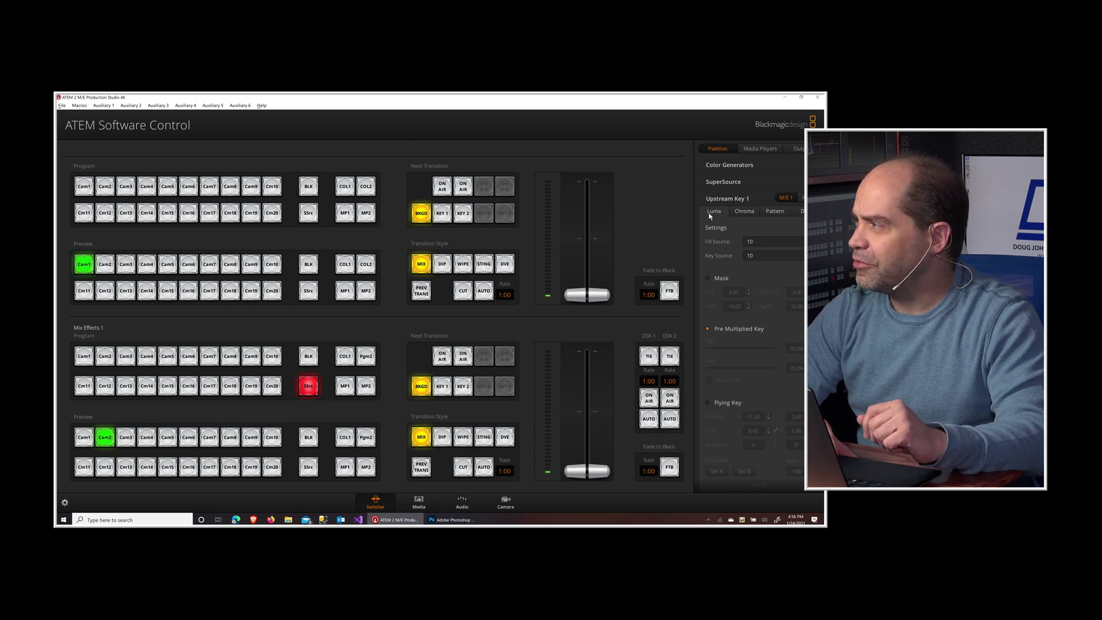
# - Set Upstream Key 1's fill source to Player 1 in ATEM Software Control
pyautogui.click(759, 245)
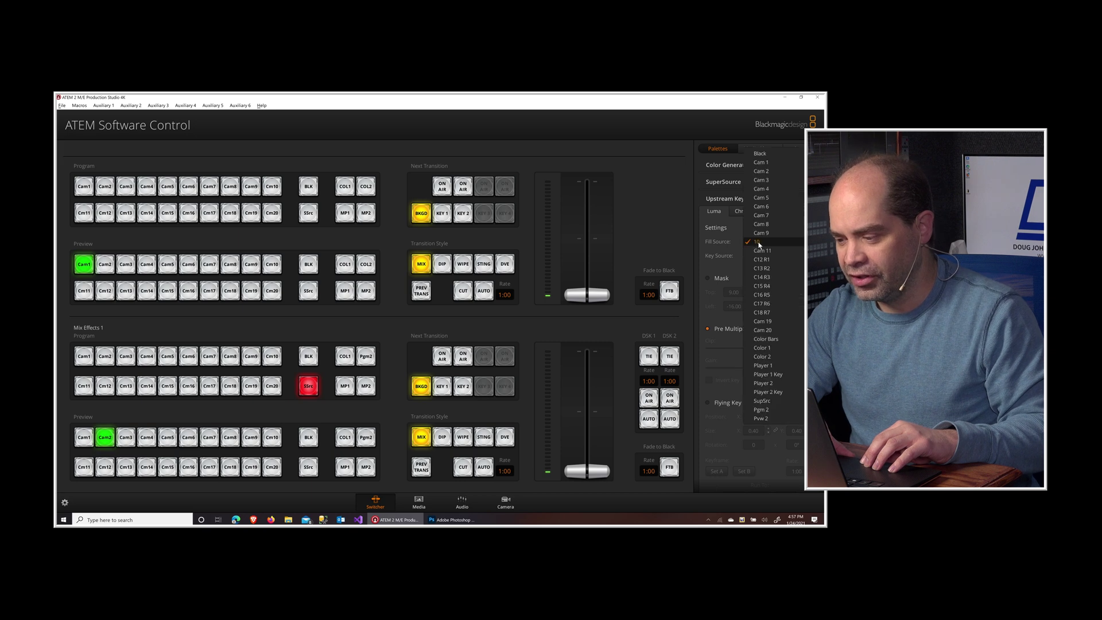
pyautogui.click(765, 367)
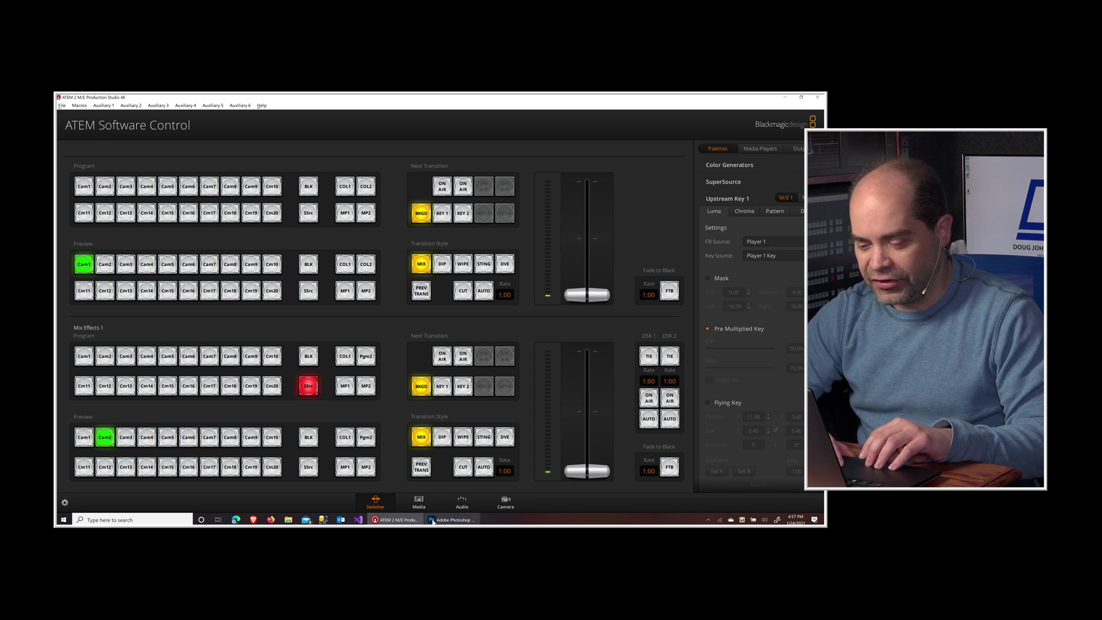
pyautogui.hotkey('alt', 'Tab')
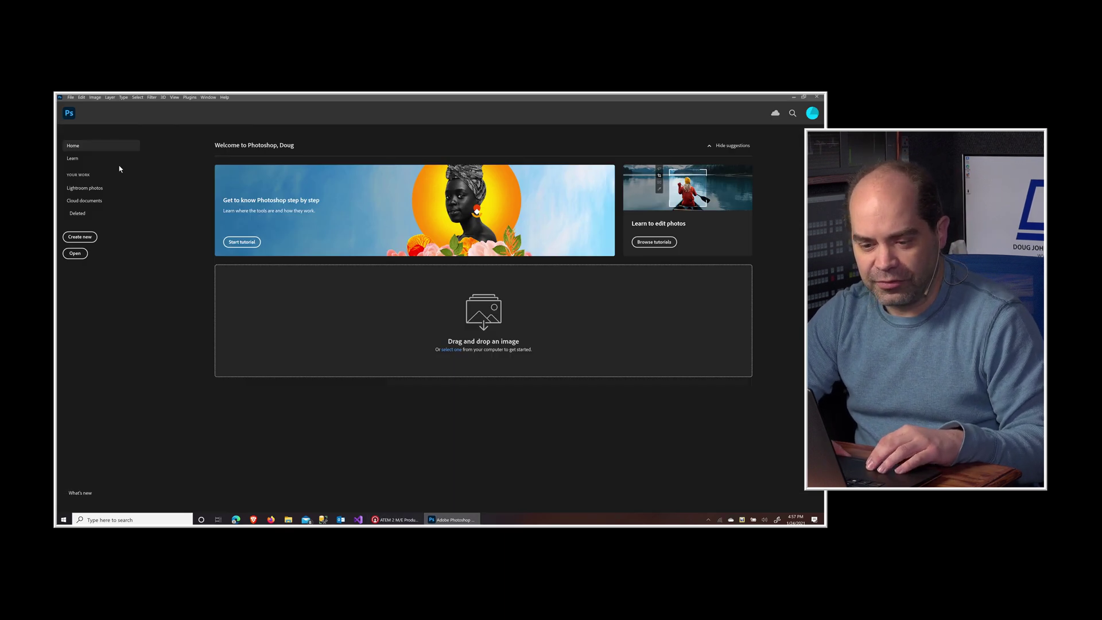
# - Choose the Film & Video HDTV 1080p preset for a new document
pyautogui.click(81, 237)
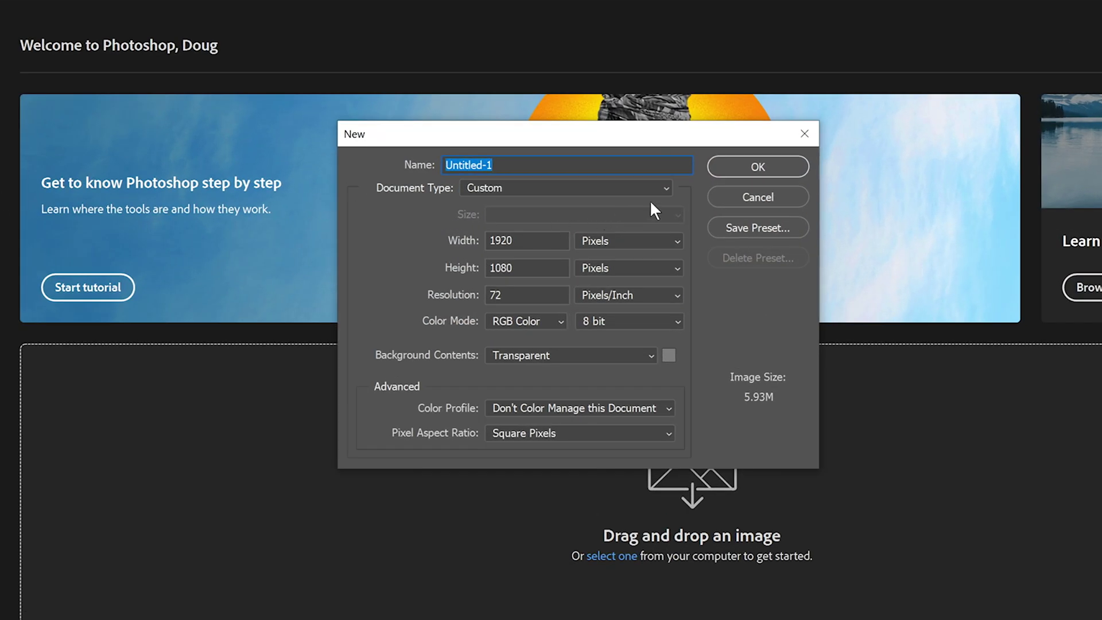
pyautogui.click(668, 188)
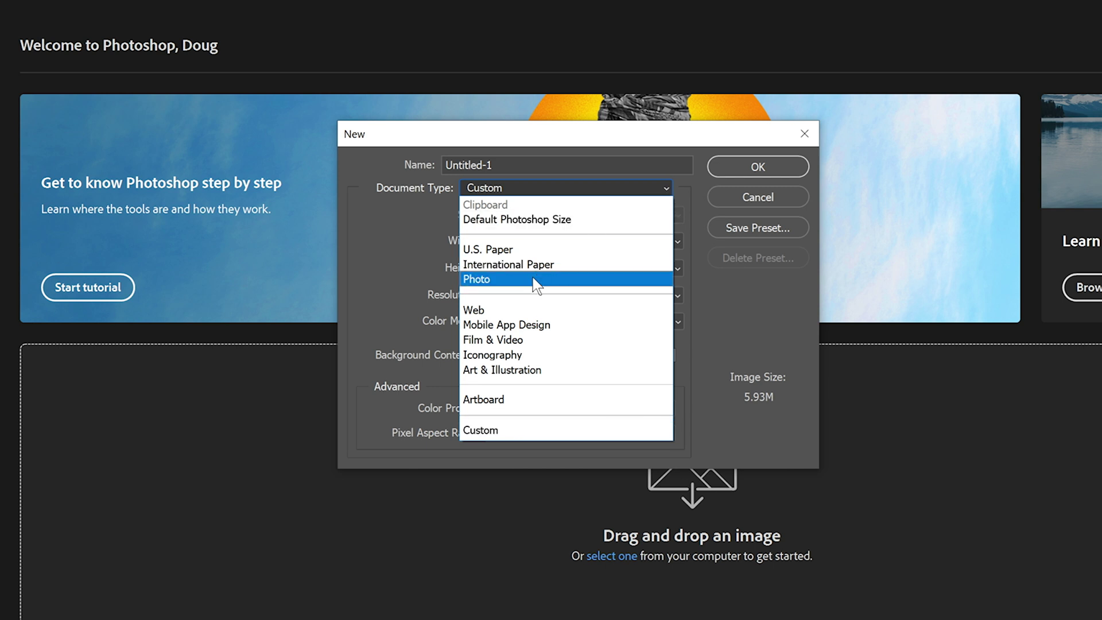
pyautogui.click(508, 341)
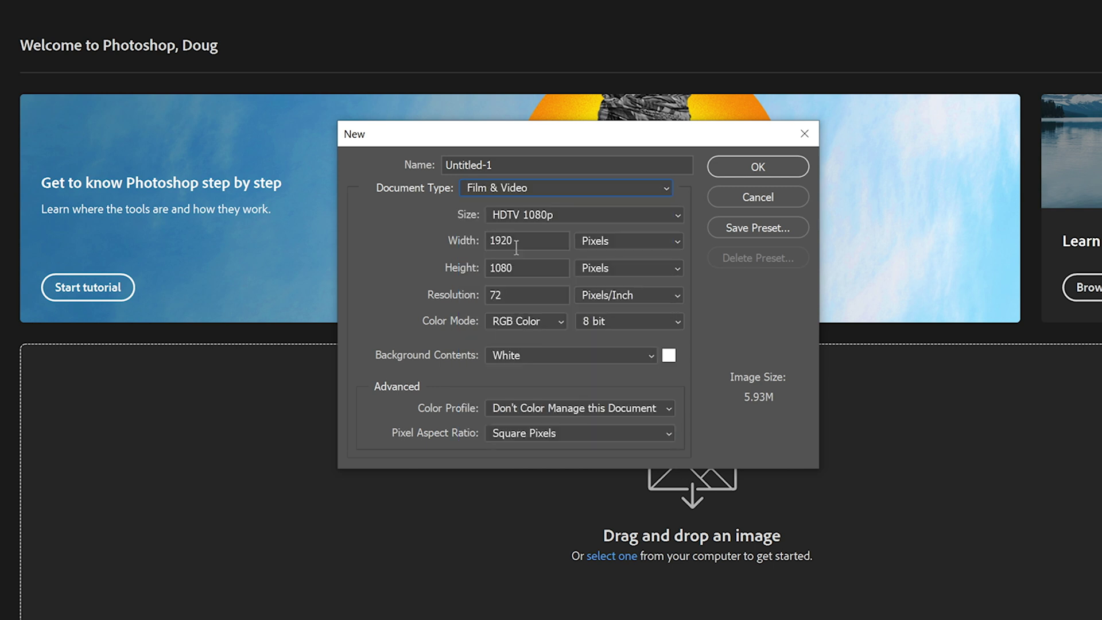
pyautogui.click(574, 215)
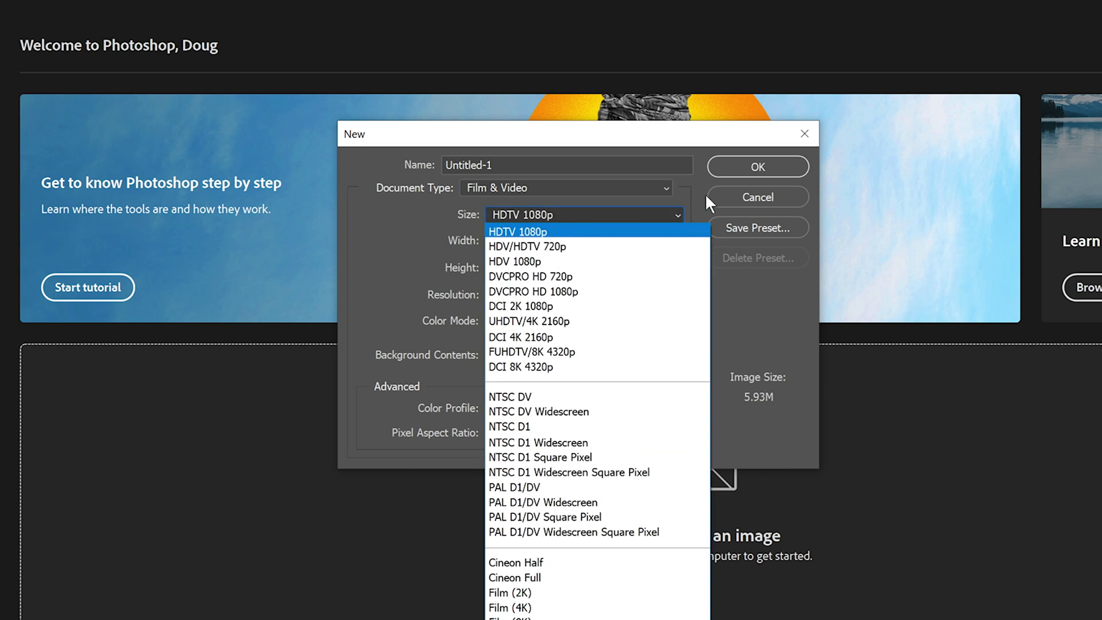
pyautogui.click(647, 231)
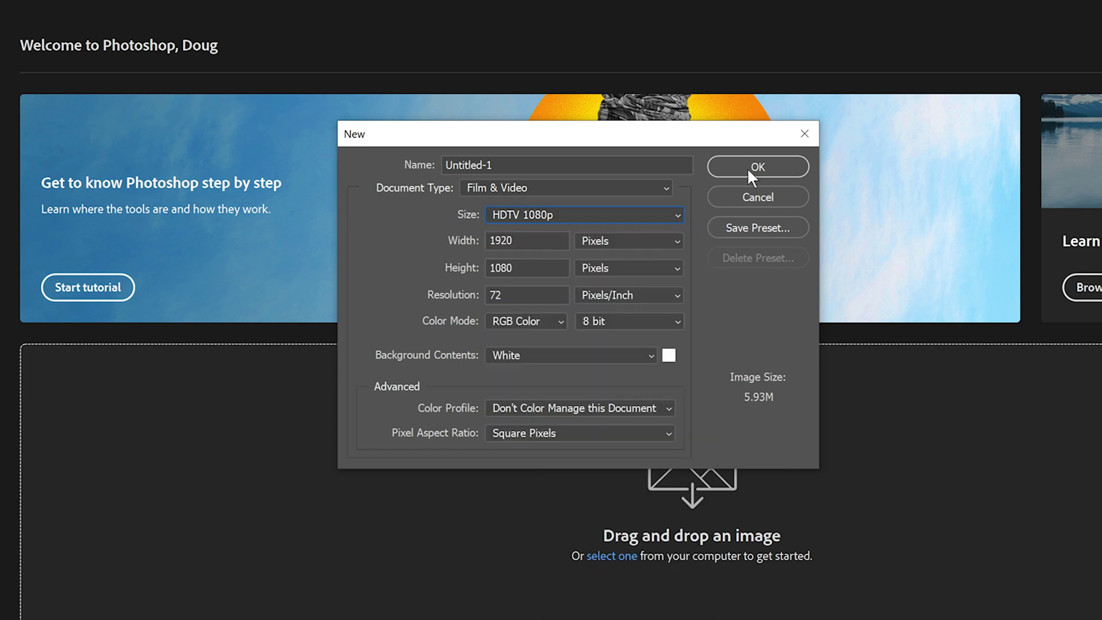
# - Name the document 'Doug L3', create it, then close it again
pyautogui.click(526, 165)
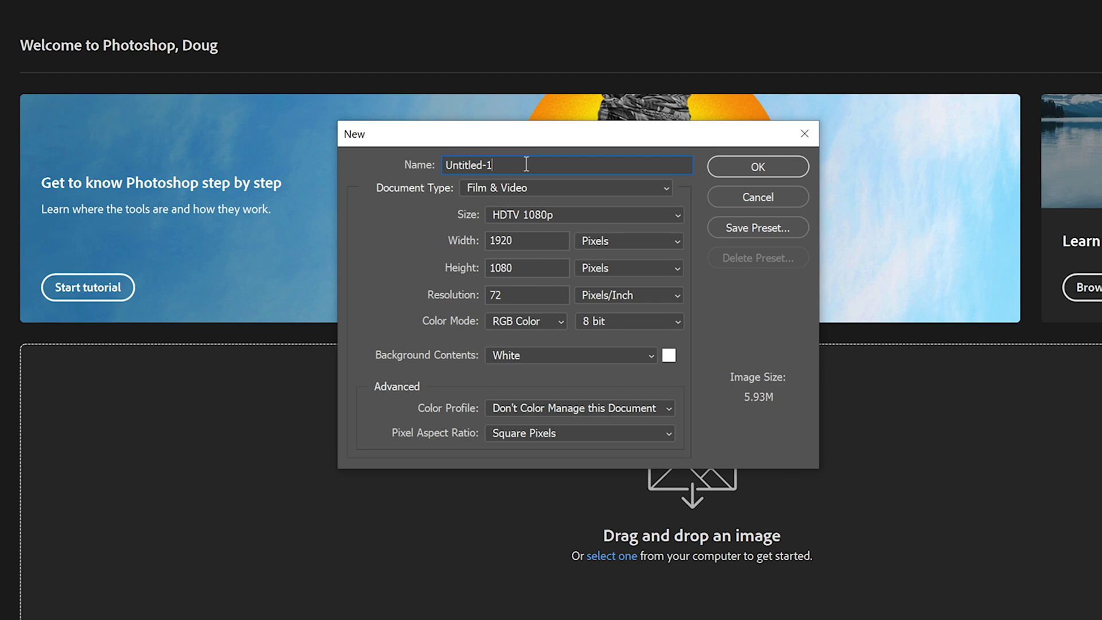
pyautogui.doubleClick(526, 165)
pyautogui.write('Doug ')
pyautogui.write('L3')
pyautogui.press('Return')
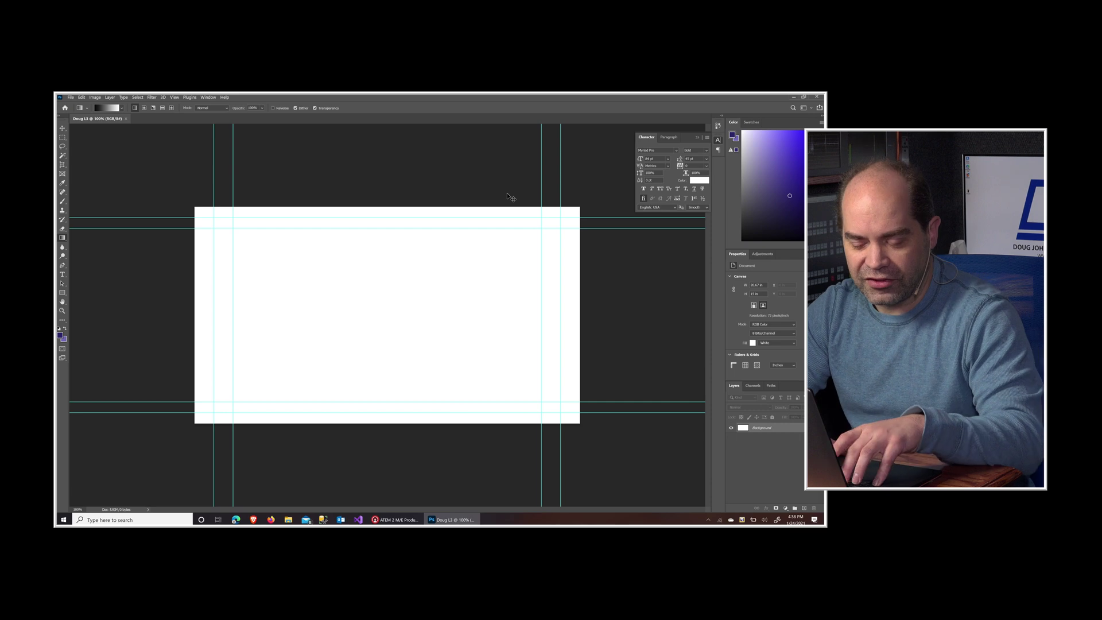
pyautogui.hotkey('ctrl', 'w')
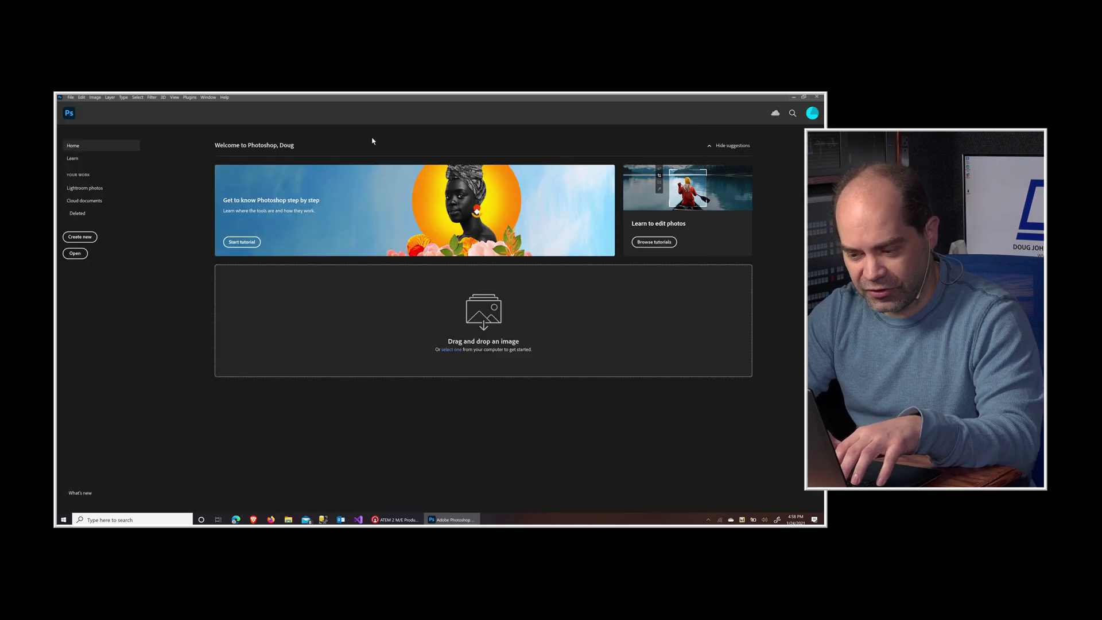
# - Create a 1920×1080 document with a transparent background, zooming to 200% and back to check it
pyautogui.click(80, 239)
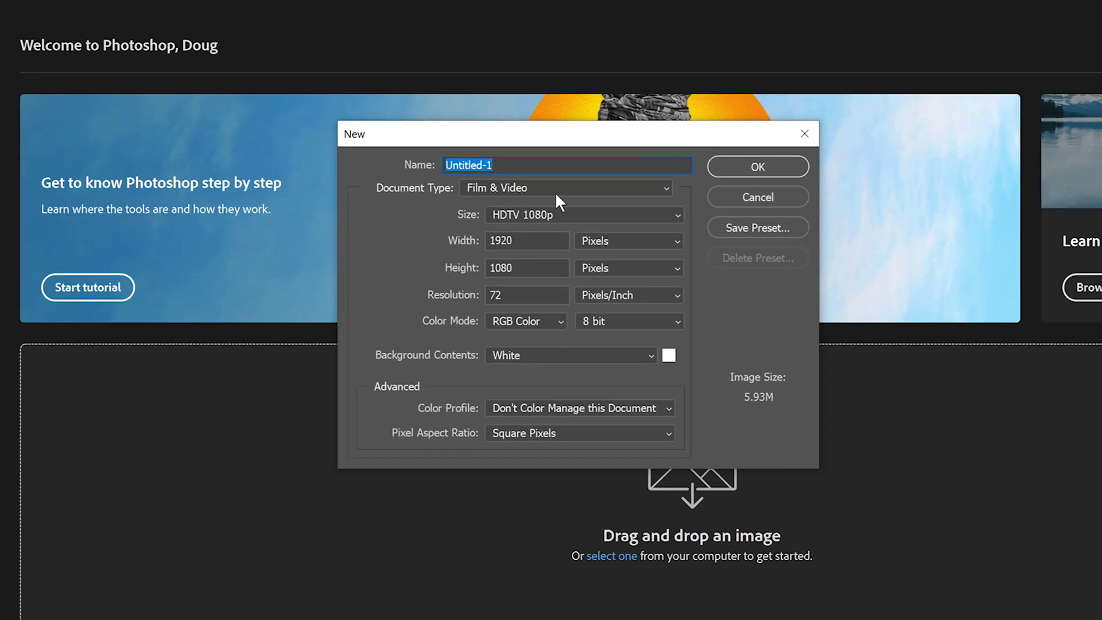
pyautogui.click(542, 353)
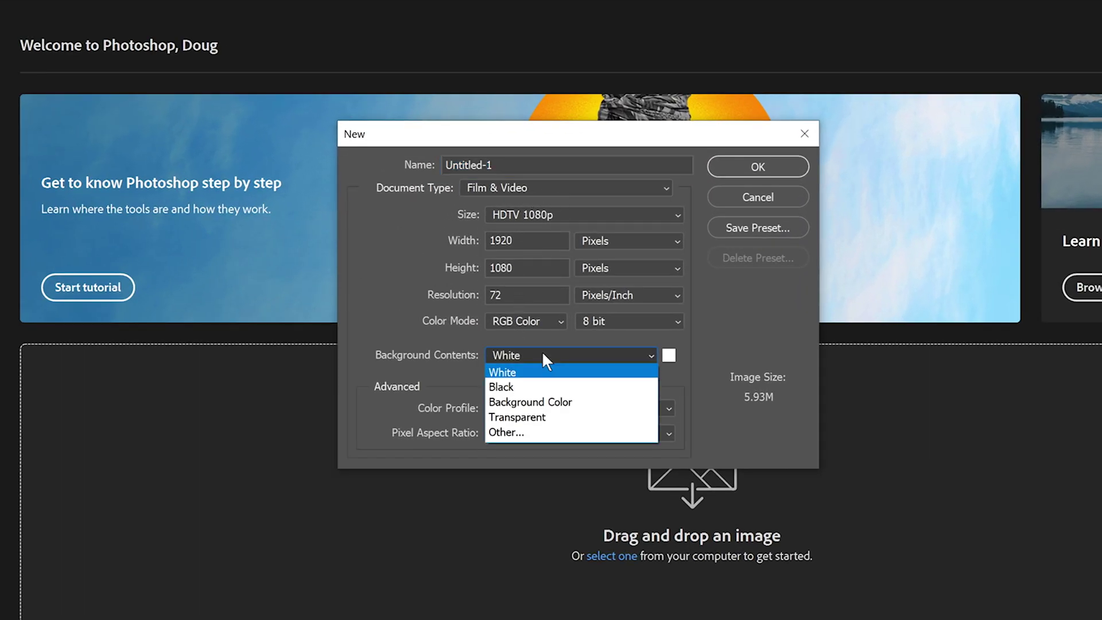
pyautogui.click(539, 417)
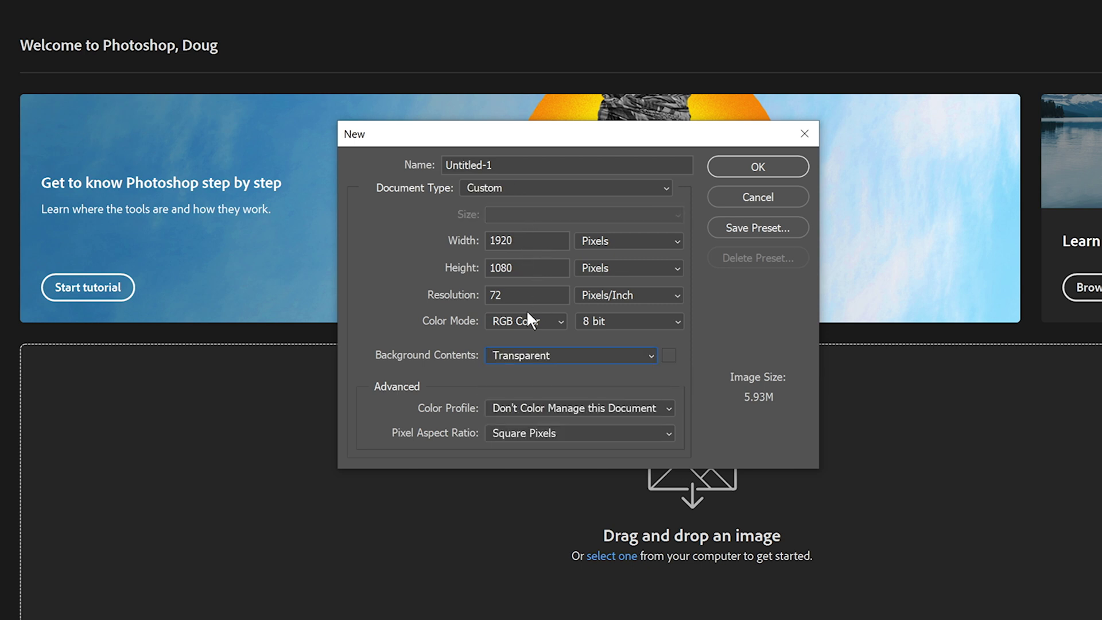
pyautogui.click(747, 168)
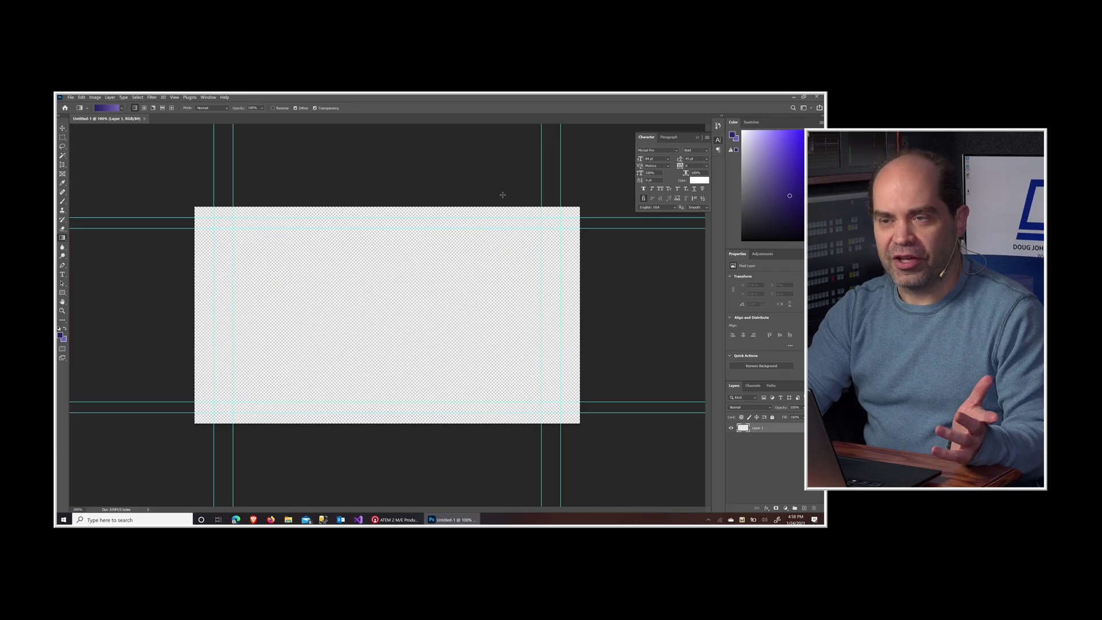
pyautogui.hotkey('ctrl', '+')
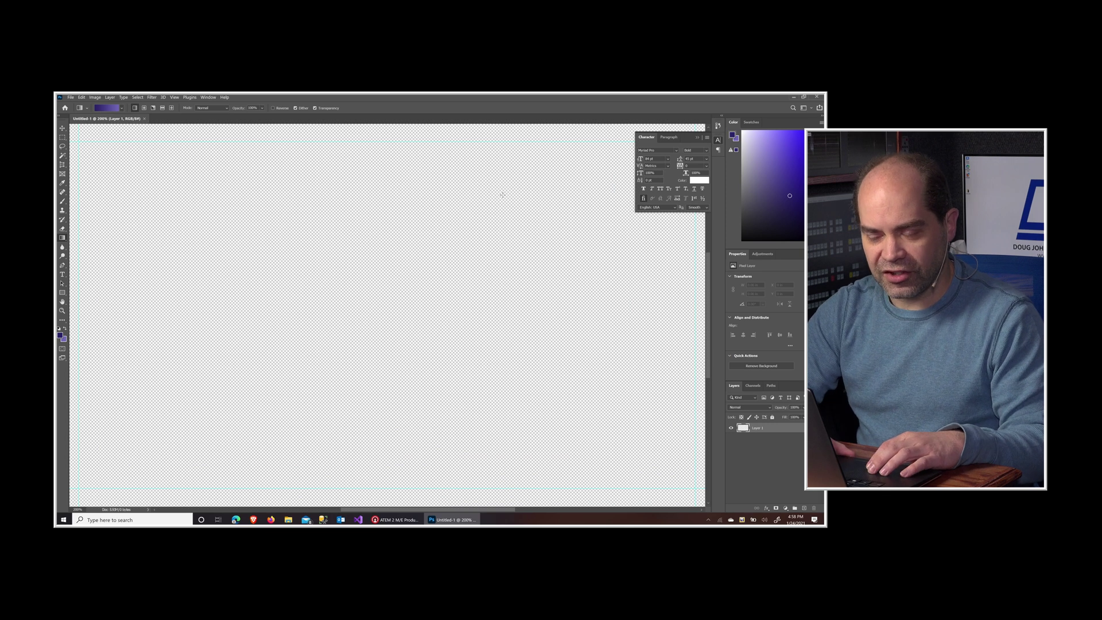
pyautogui.hotkey('ctrl', '-')
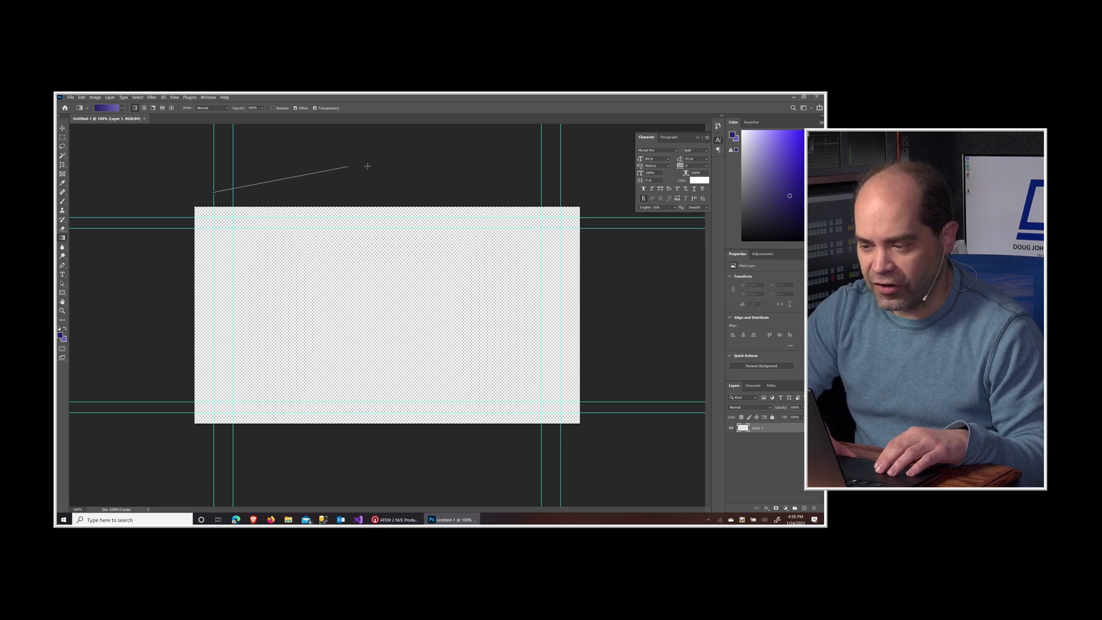
pyautogui.moveTo(368, 167); pyautogui.dragTo(368, 166)
pyautogui.hotkey('ctrl', 'z')
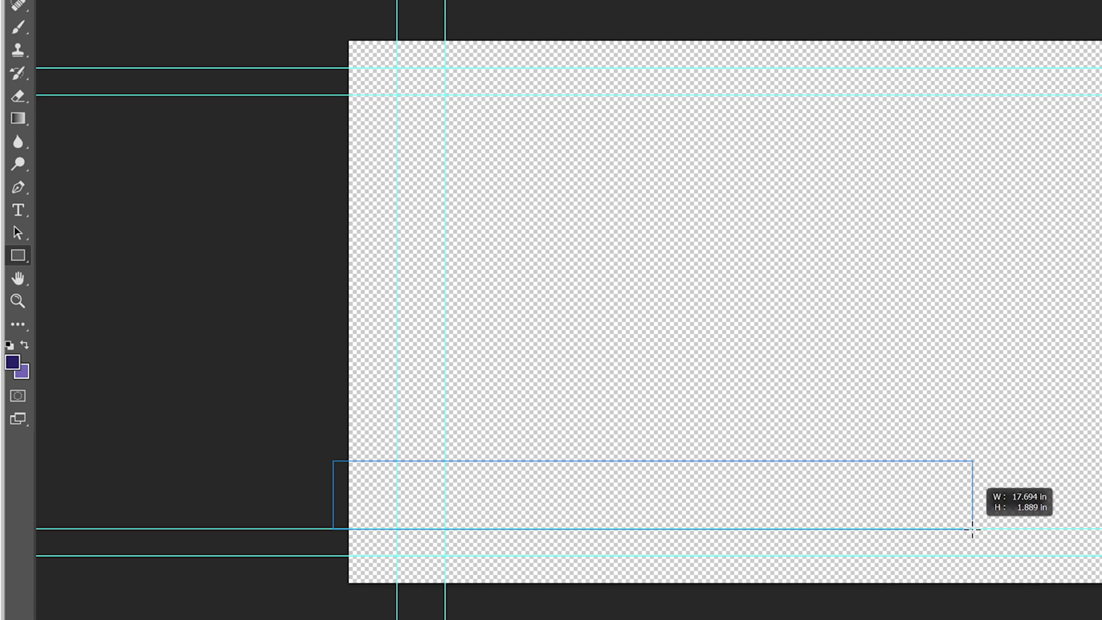
# - Draw a wide bottom bar and fill it with a 0° dark-to-light purple gradient preset
pyautogui.moveTo(972, 529); pyautogui.dragTo(972, 529)
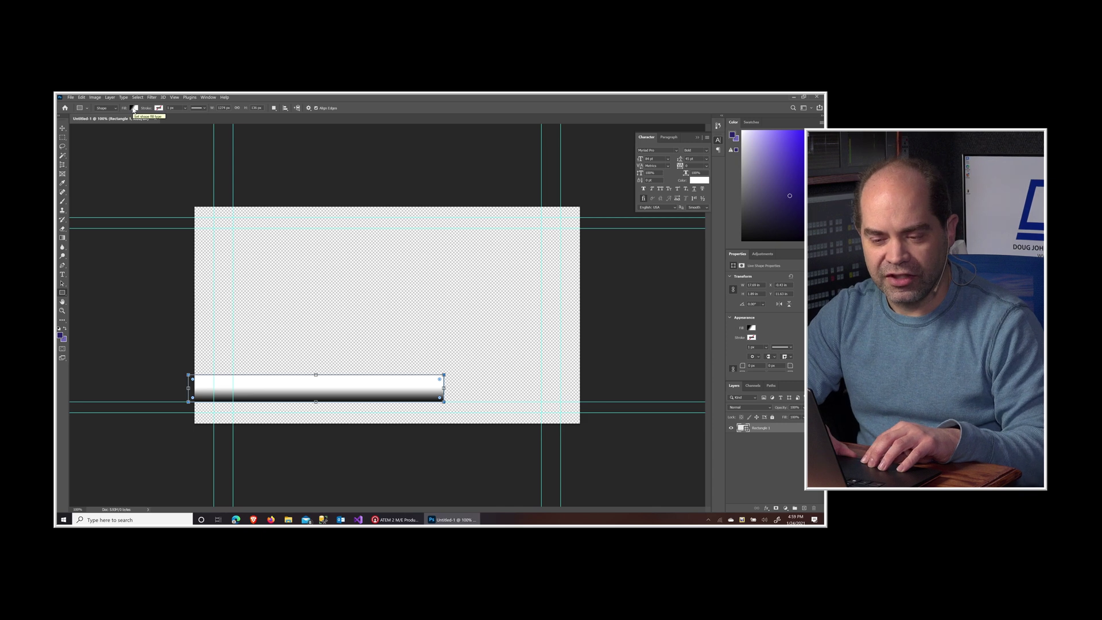
pyautogui.click(134, 109)
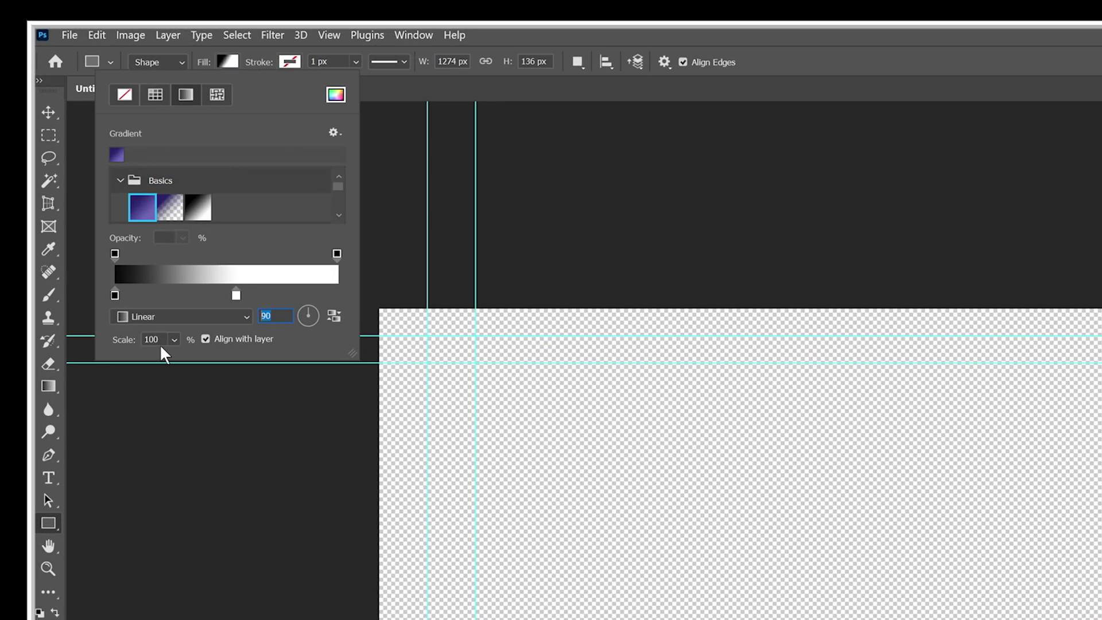
pyautogui.write('0')
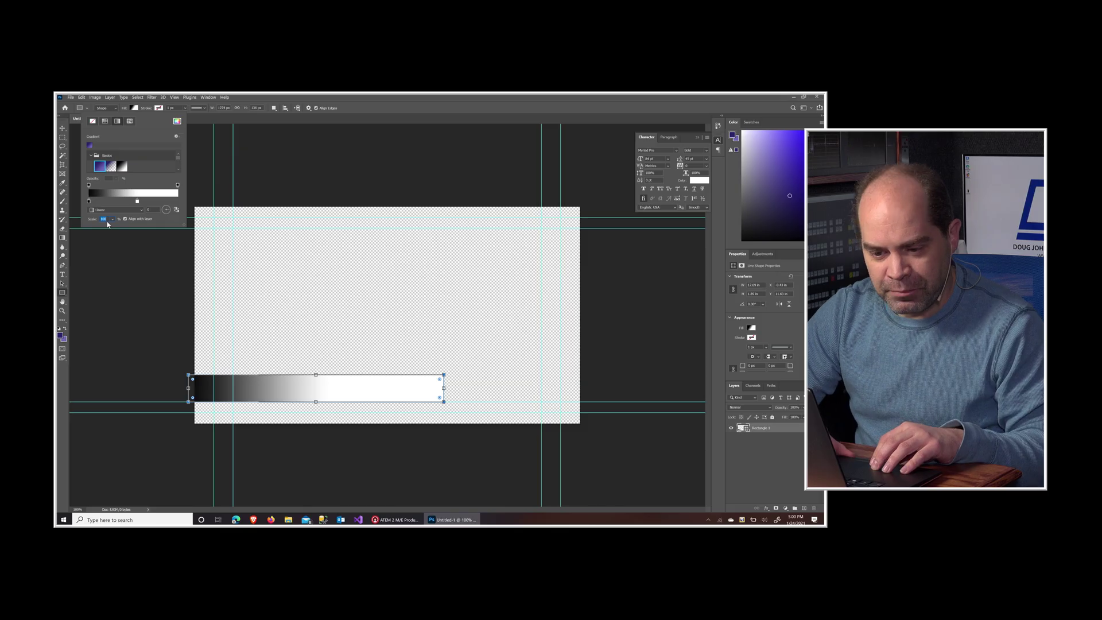
pyautogui.click(102, 168)
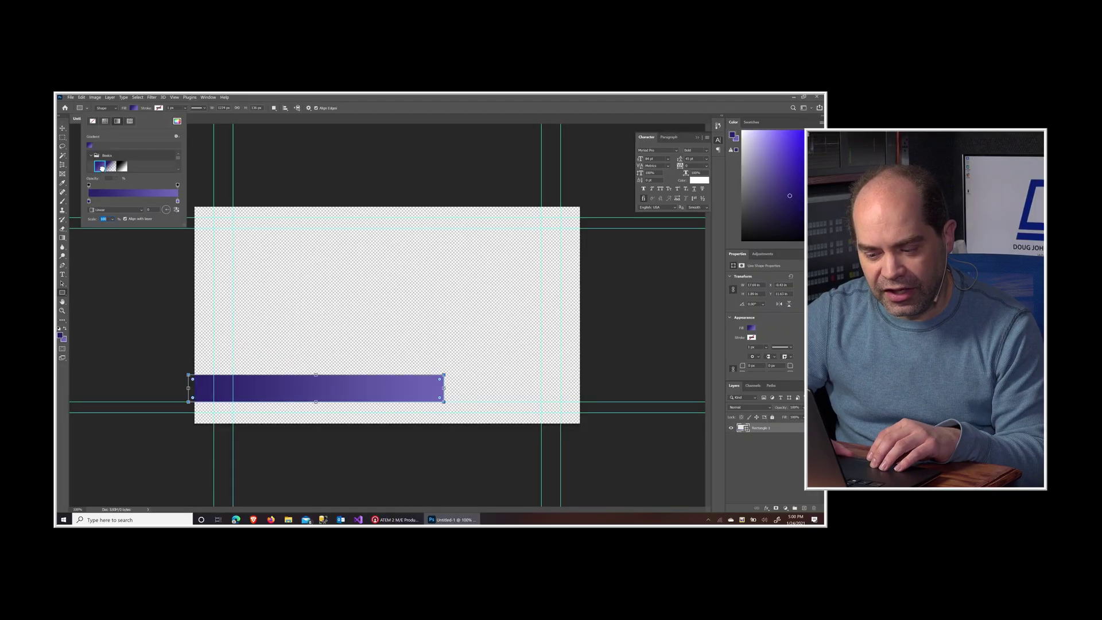
pyautogui.click(165, 263)
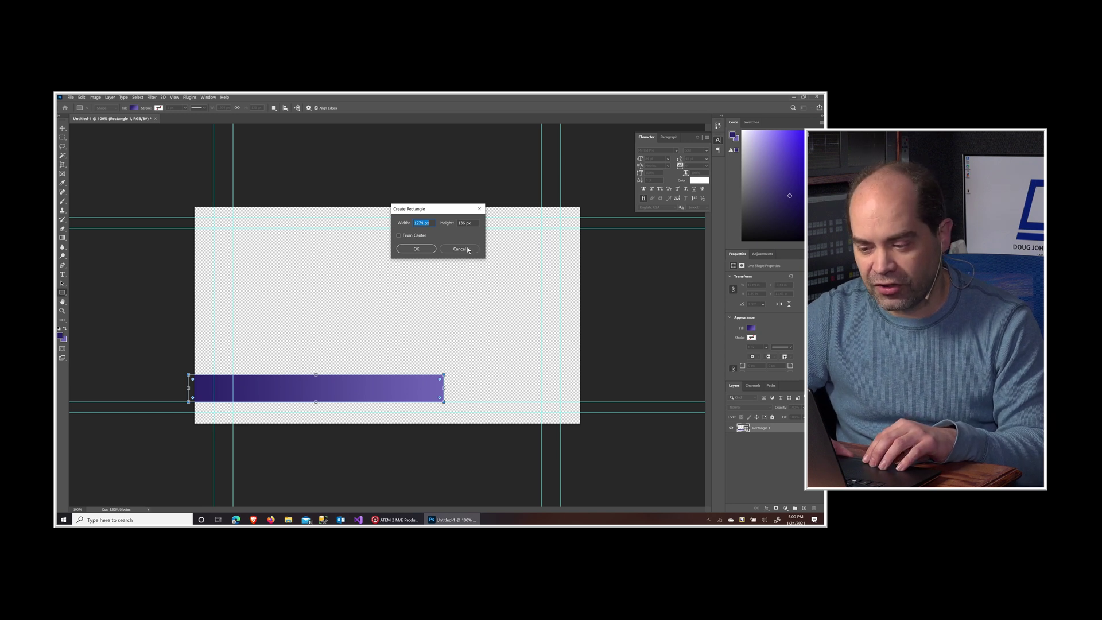
pyautogui.press('Escape')
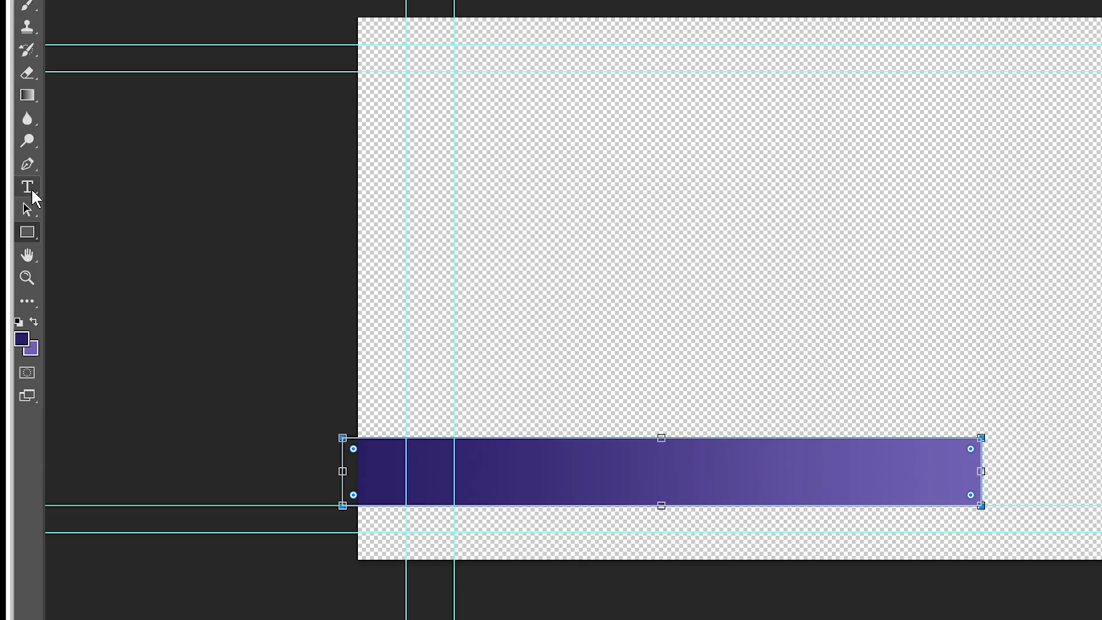
# - Add 'Doug Johnson' text on the purple bar and nudge it slightly right
pyautogui.click(63, 275)
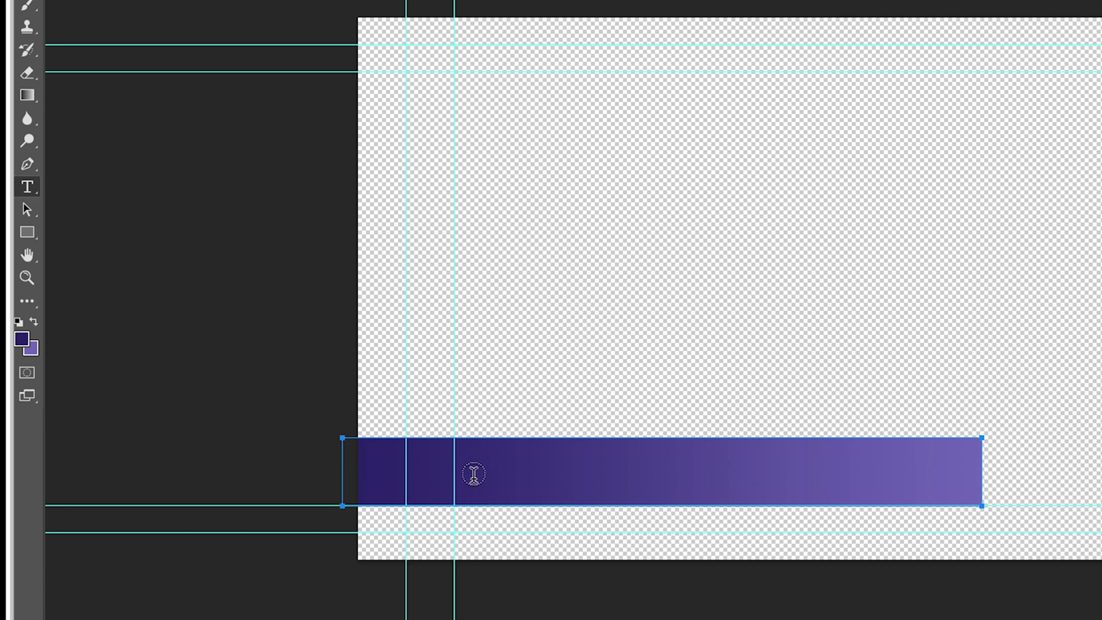
pyautogui.click(473, 474)
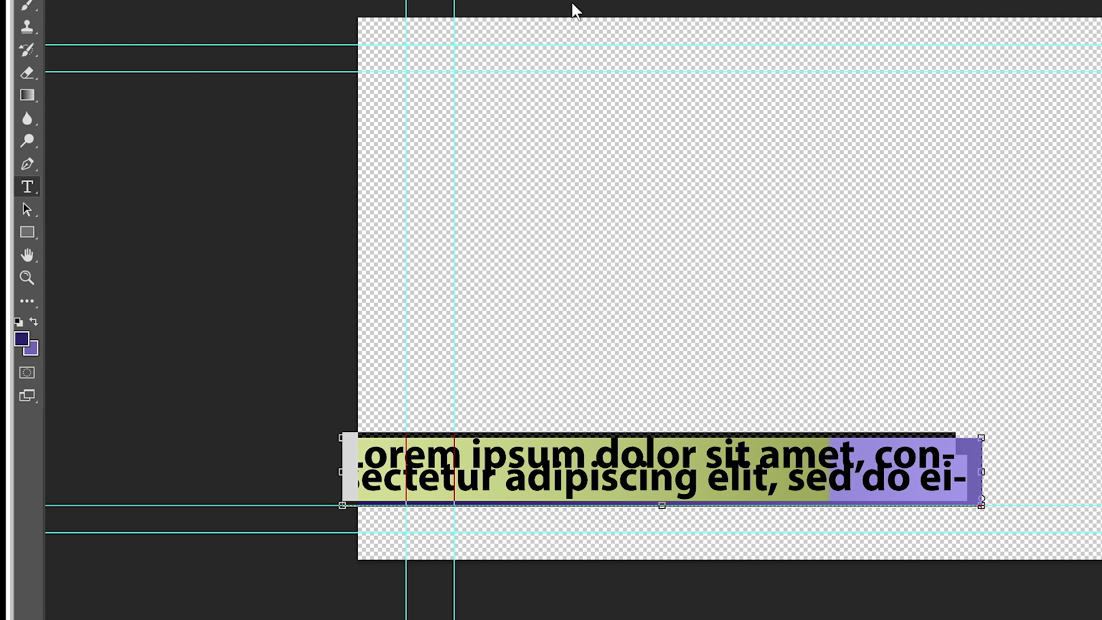
pyautogui.write('Dou')
pyautogui.write('g')
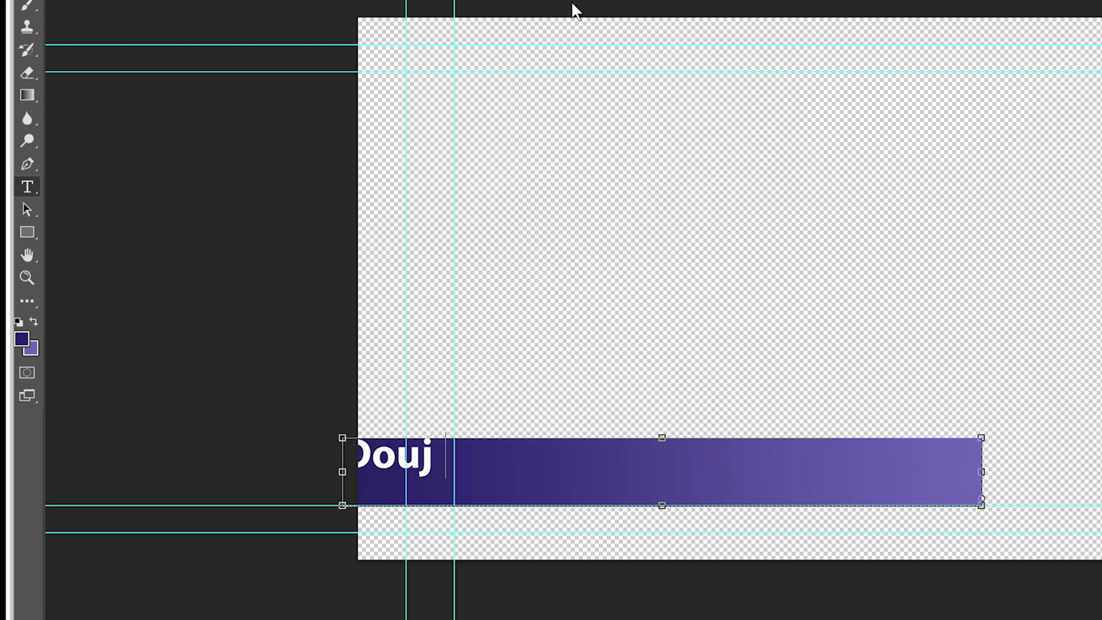
pyautogui.write(' Johnson')
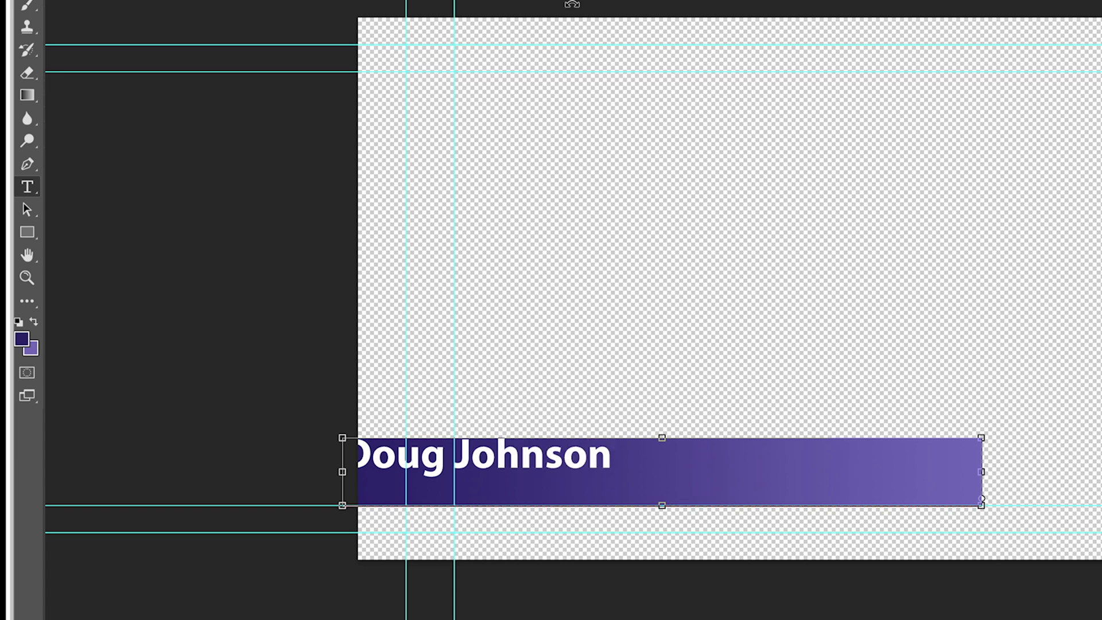
pyautogui.hotkey('ctrl', 'a')
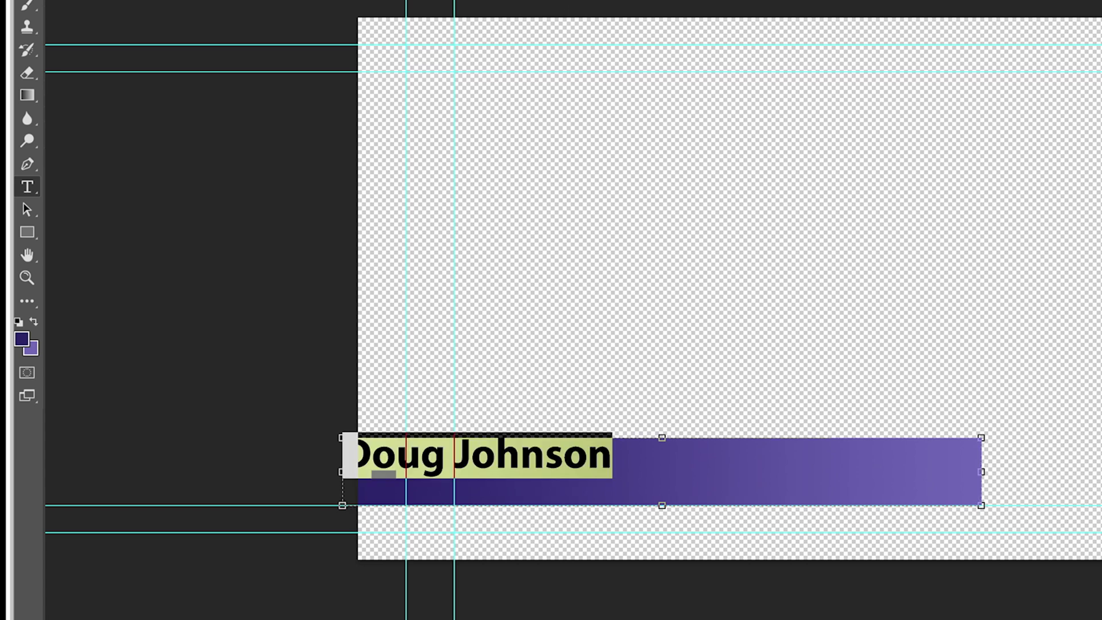
pyautogui.hotkey('ctrl', 'Return')
pyautogui.press('v')
pyautogui.moveTo(622, 491); pyautogui.dragTo(639, 475)
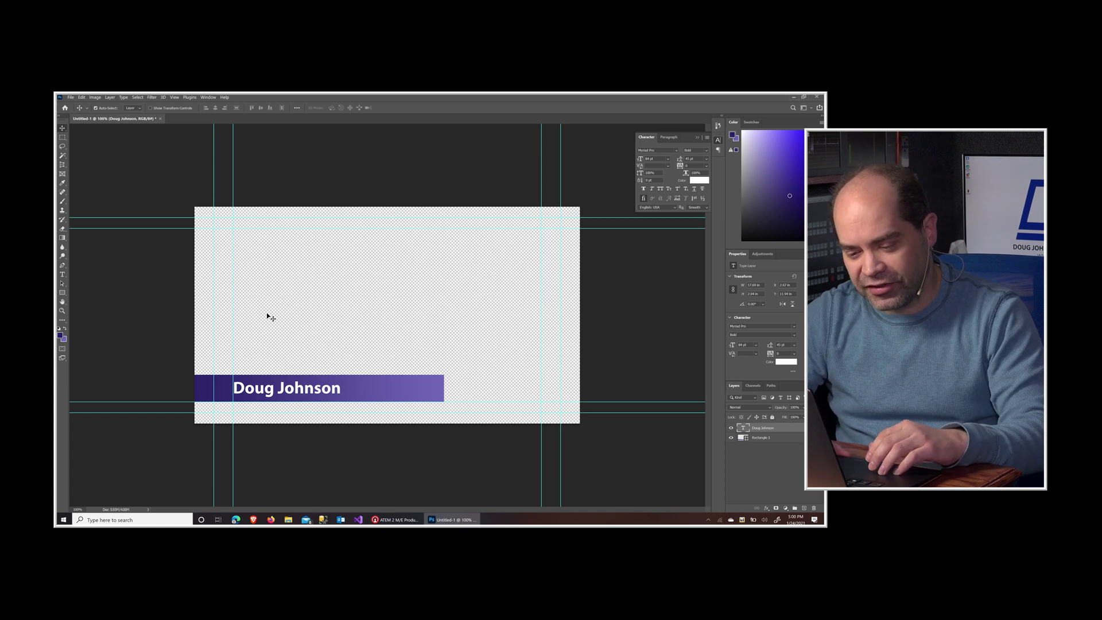
# - Try retyping the name as 'Oscar the Grouch', then revert it to 'Doug Johnson'
pyautogui.click(63, 276)
pyautogui.click(300, 391)
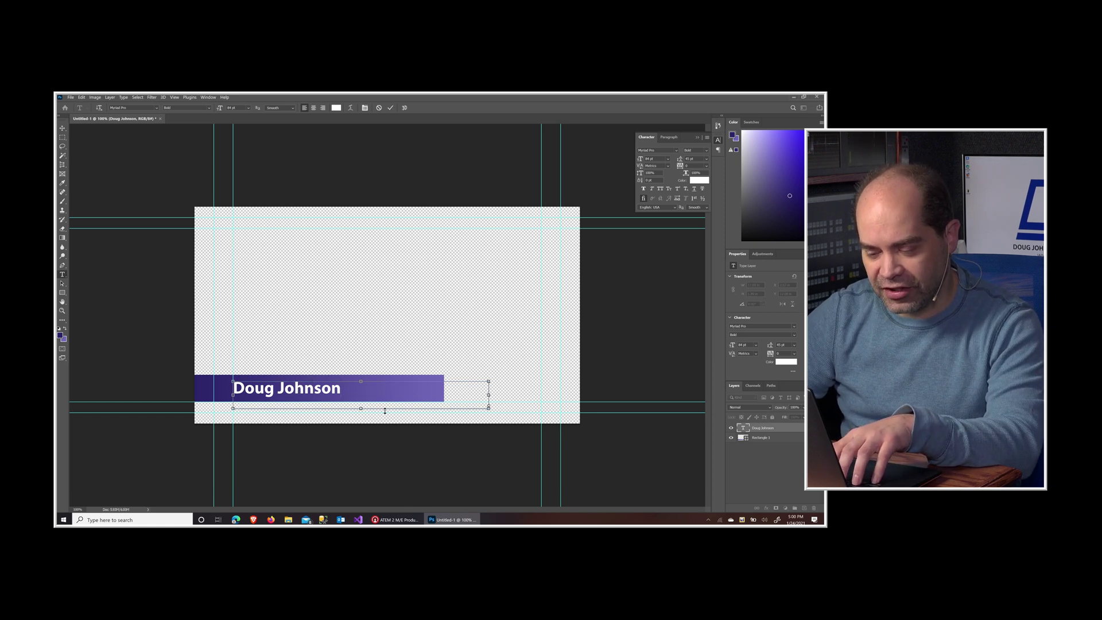
pyautogui.hotkey('ctrl', 'shift', 'Left')
pyautogui.hotkey('ctrl', 'shift', 'Left')
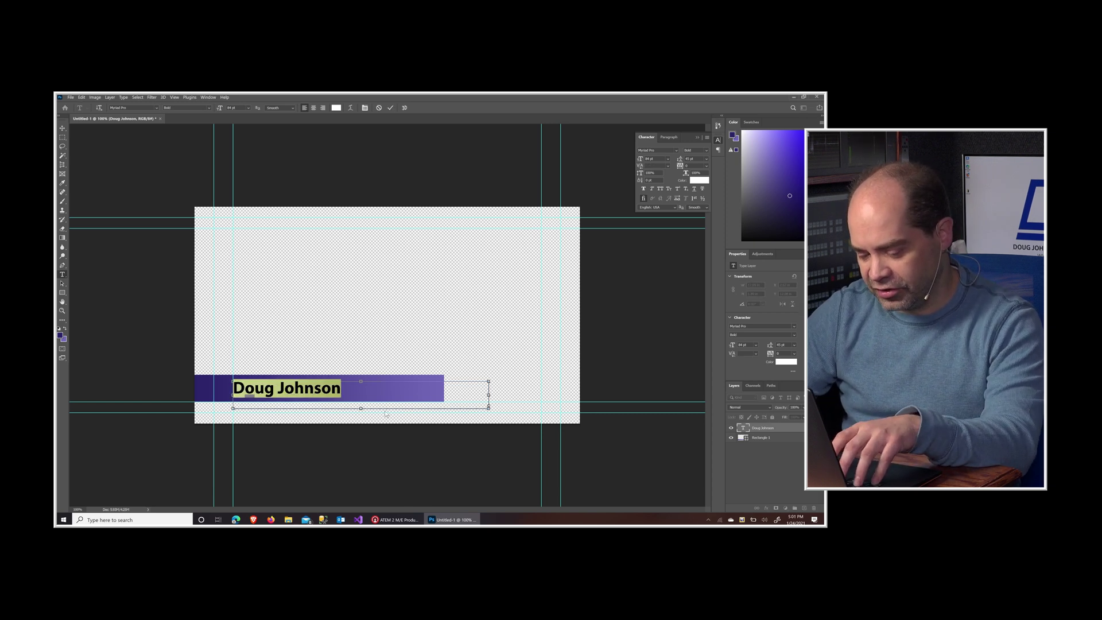
pyautogui.write('Osca')
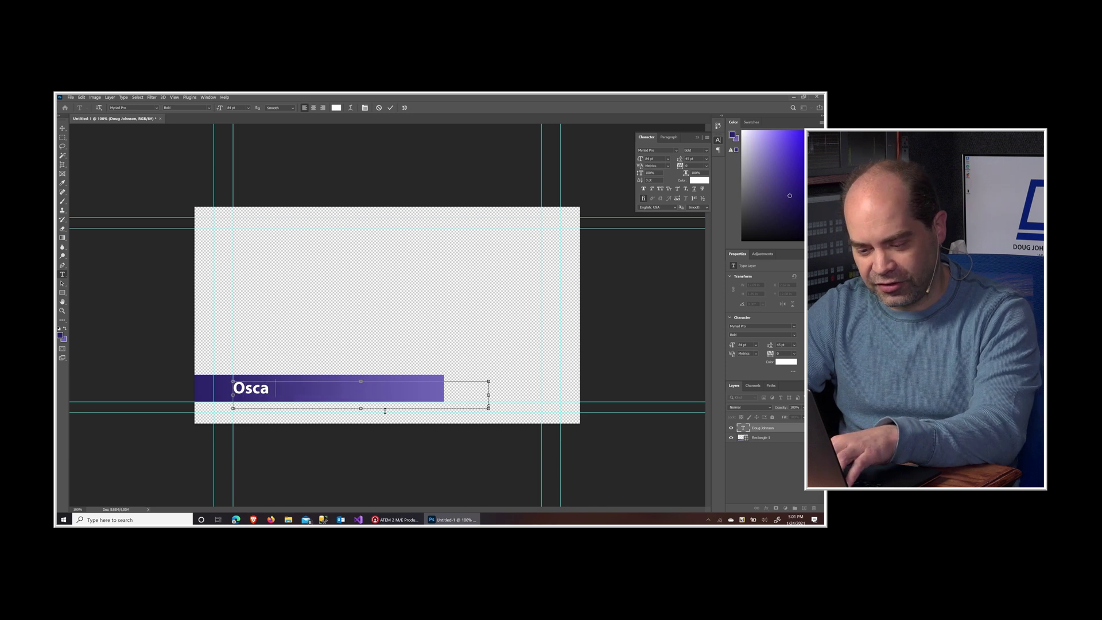
pyautogui.write(' the Gour')
pyautogui.press('BackSpace')
pyautogui.press('BackSpace')
pyautogui.press('BackSpace')
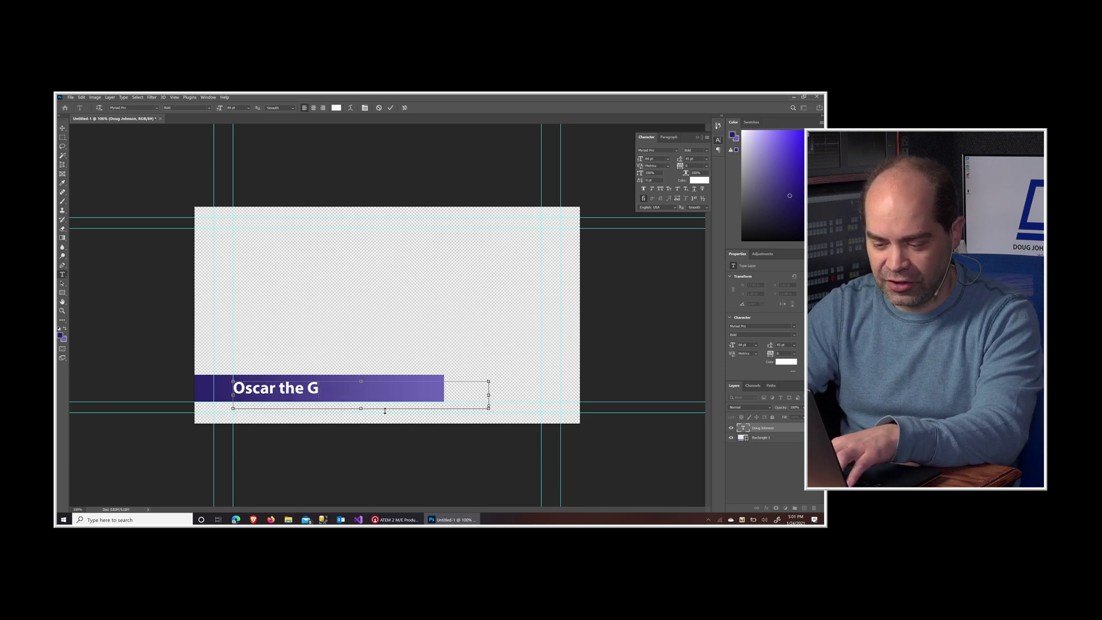
pyautogui.write('ru')
pyautogui.write('ou')
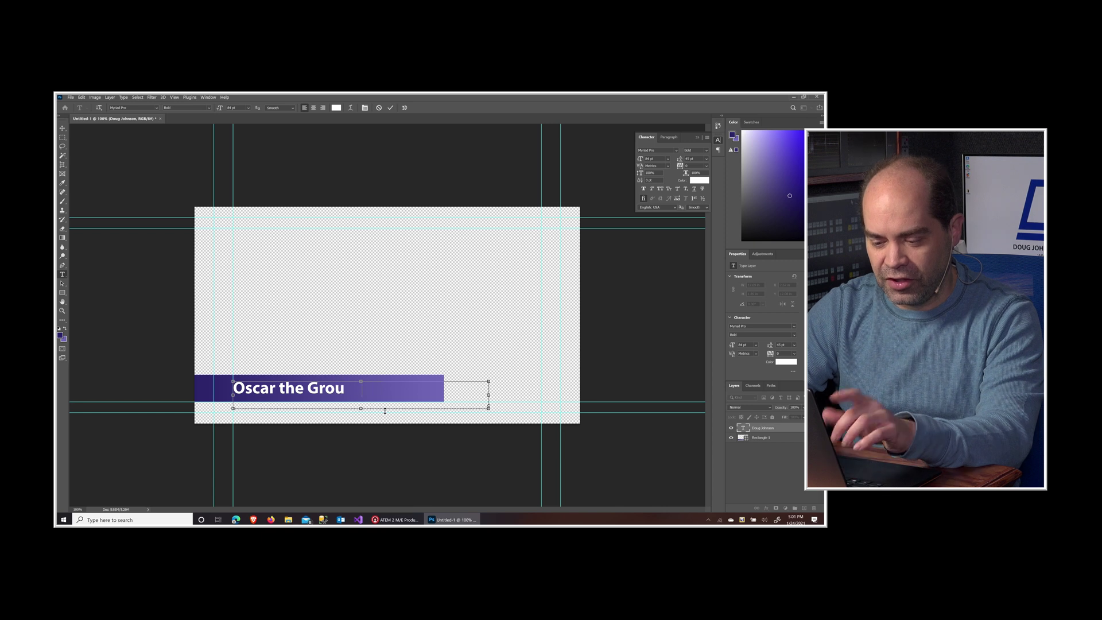
pyautogui.write('ch')
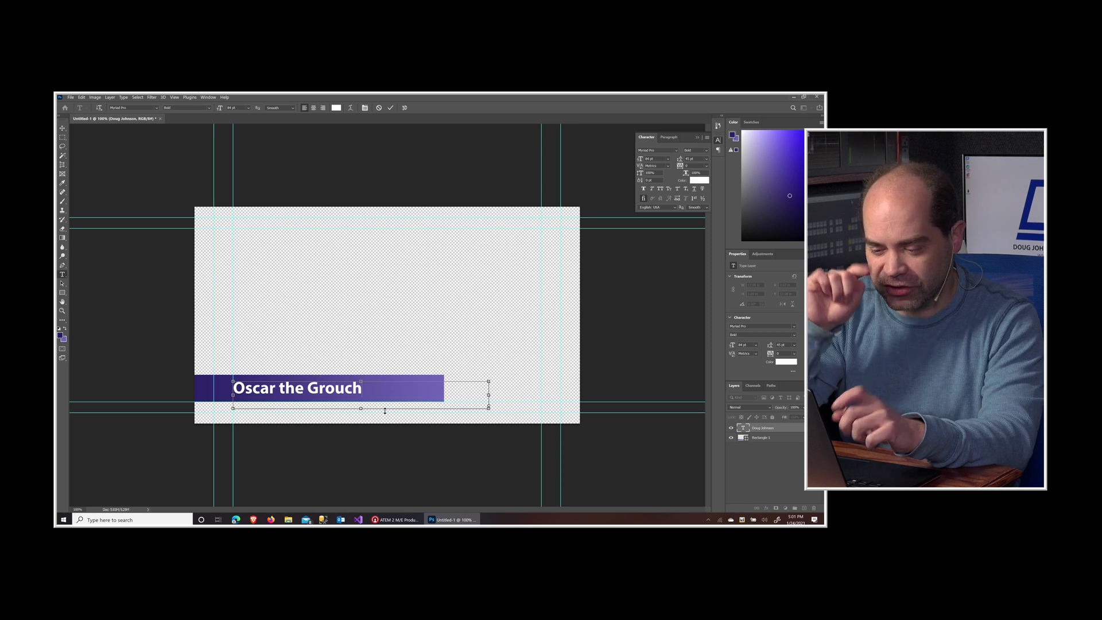
pyautogui.hotkey('ctrl', 'a')
pyautogui.write('Dou')
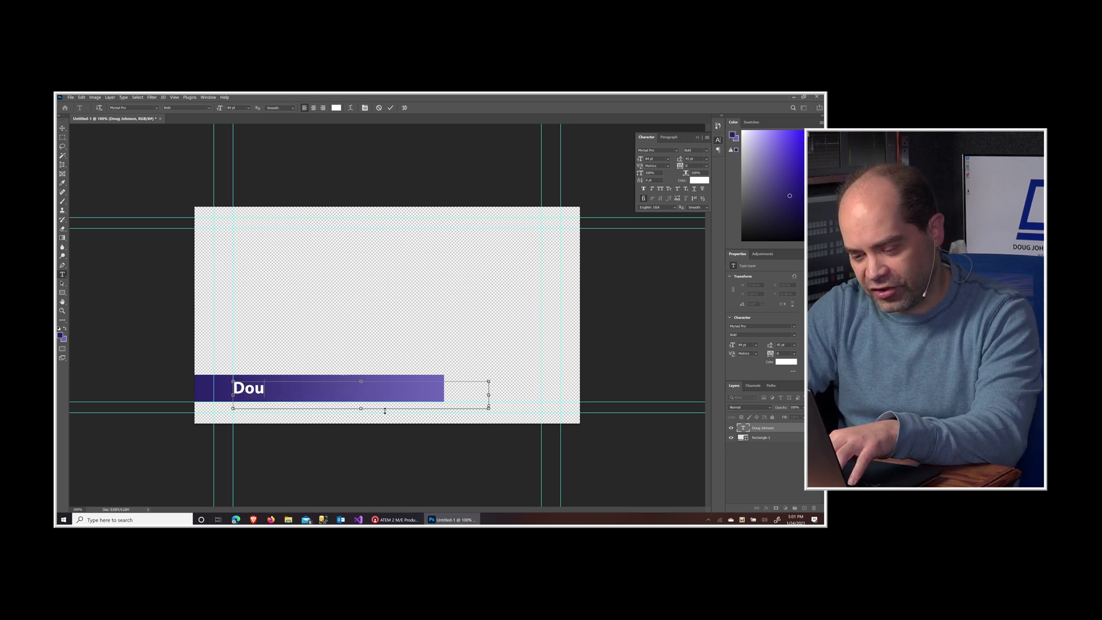
pyautogui.write('g Johnson')
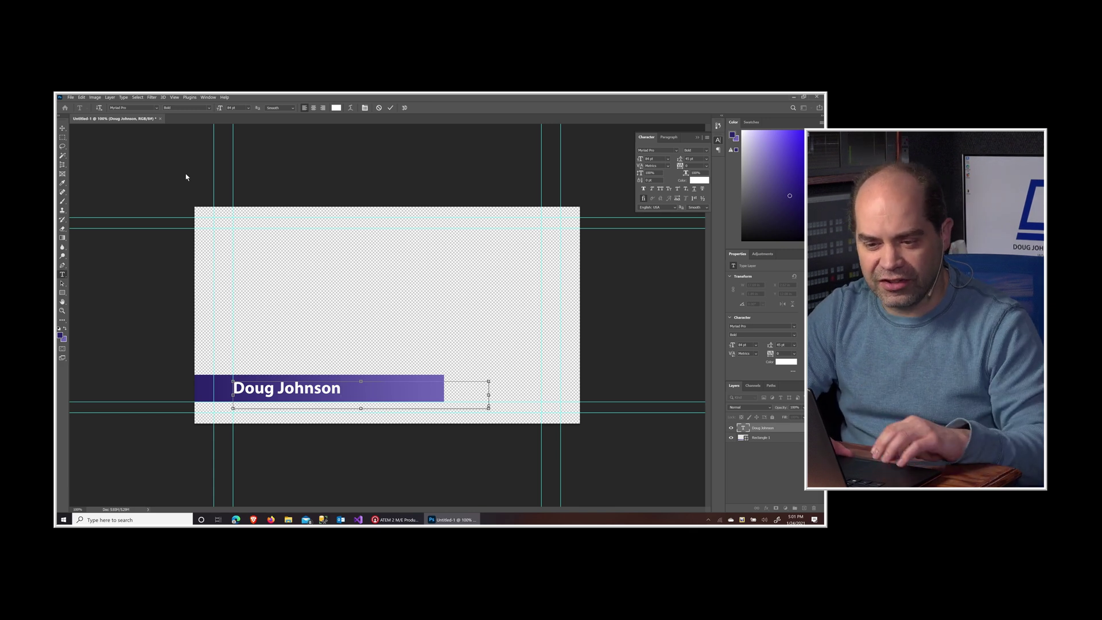
# - Commit the text and bring up File > Export > ATEM Switcher Media Pool settings
pyautogui.click(71, 98)
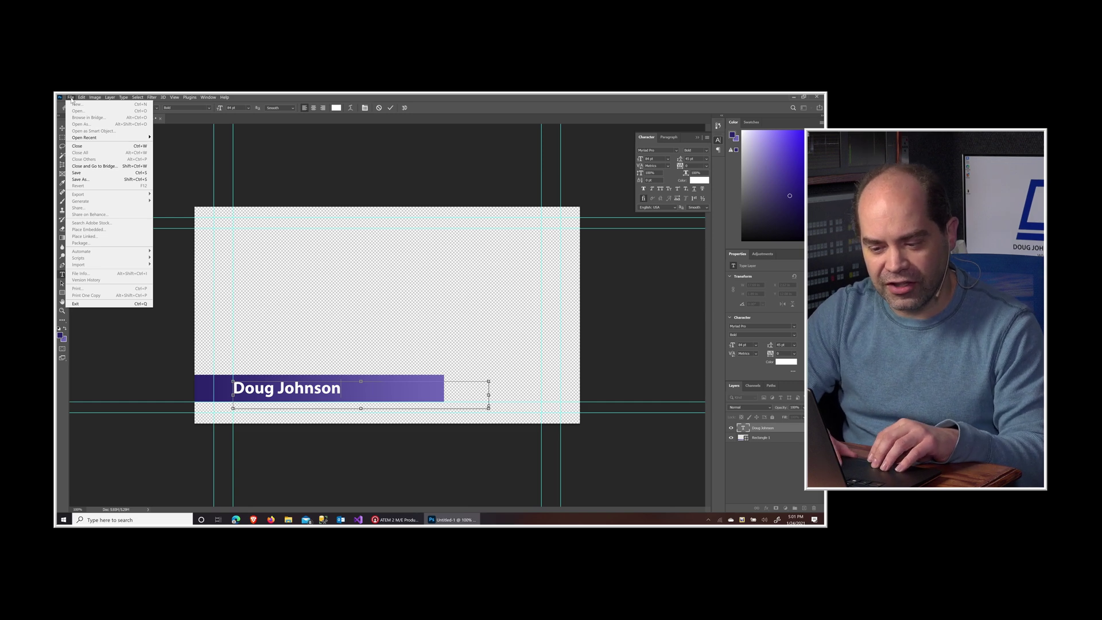
pyautogui.press('Escape')
pyautogui.press('Escape')
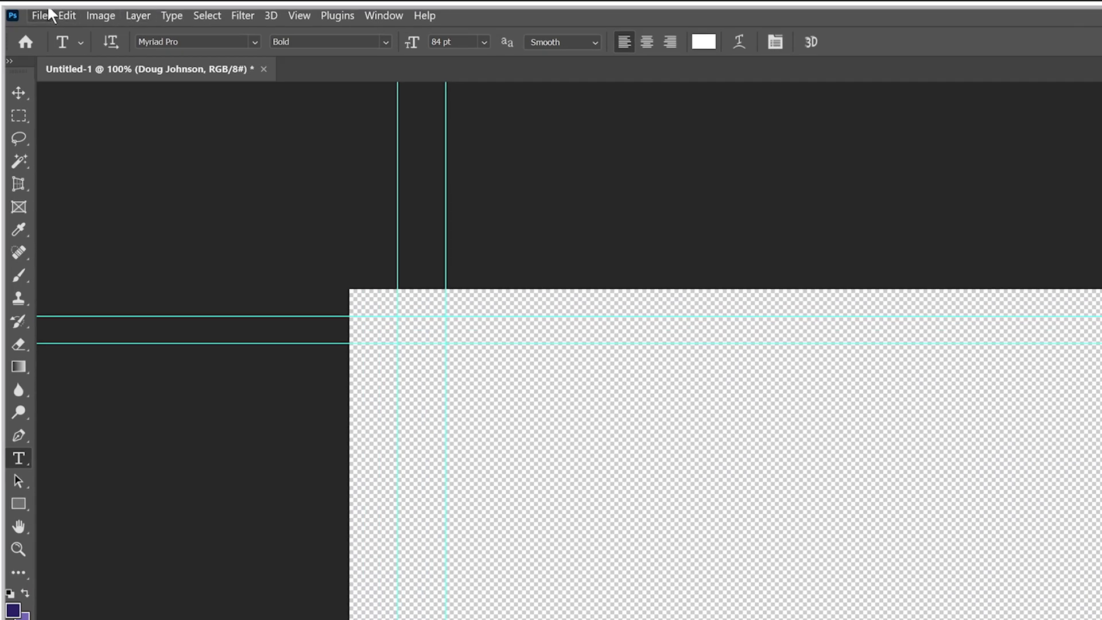
pyautogui.click(39, 15)
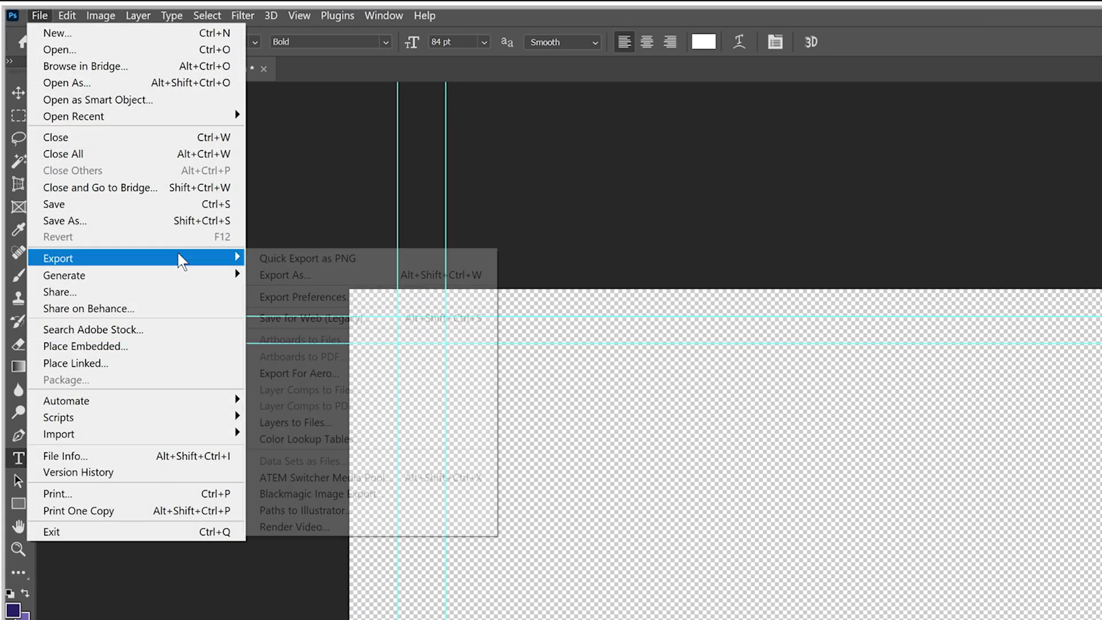
pyautogui.moveTo(136, 258)
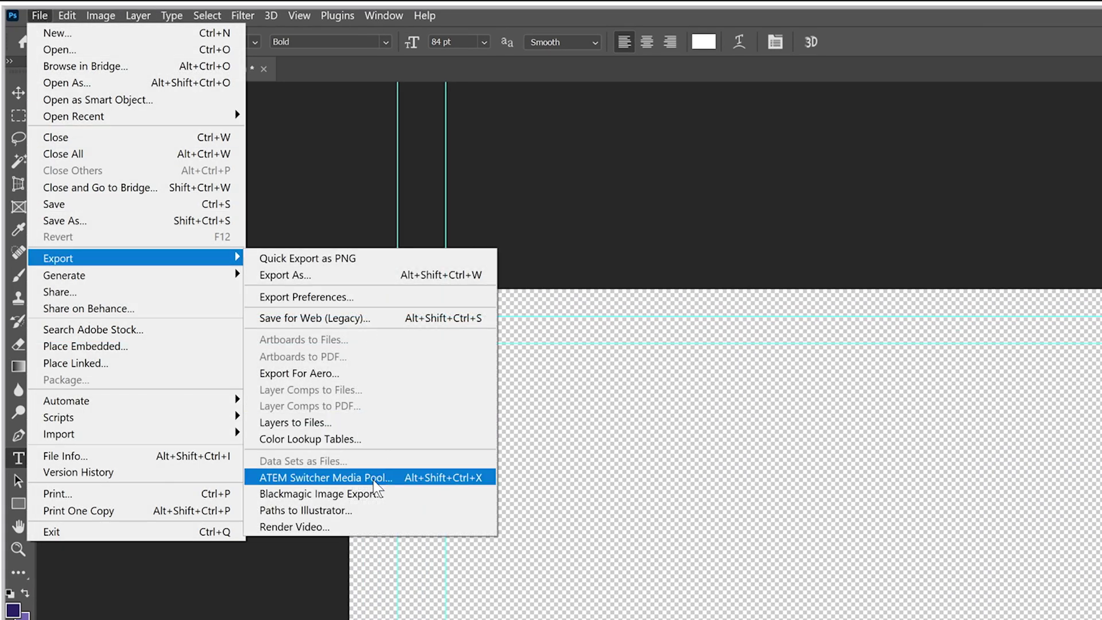
pyautogui.click(374, 479)
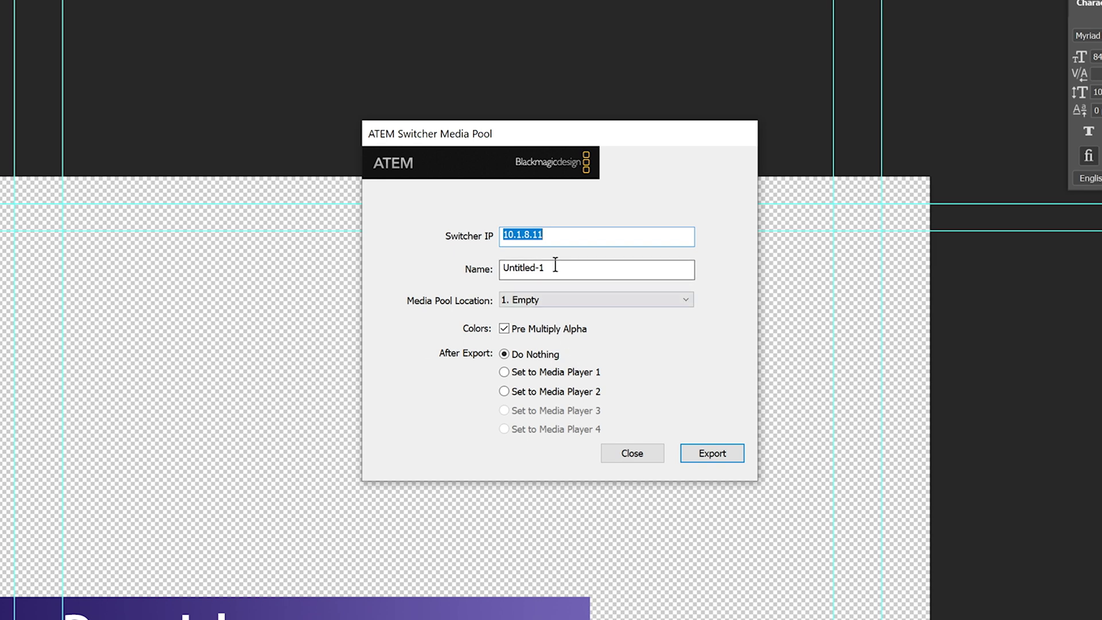
# - Export the still named 'Doug' to the media pool, set to Media Player 1
pyautogui.click(555, 266)
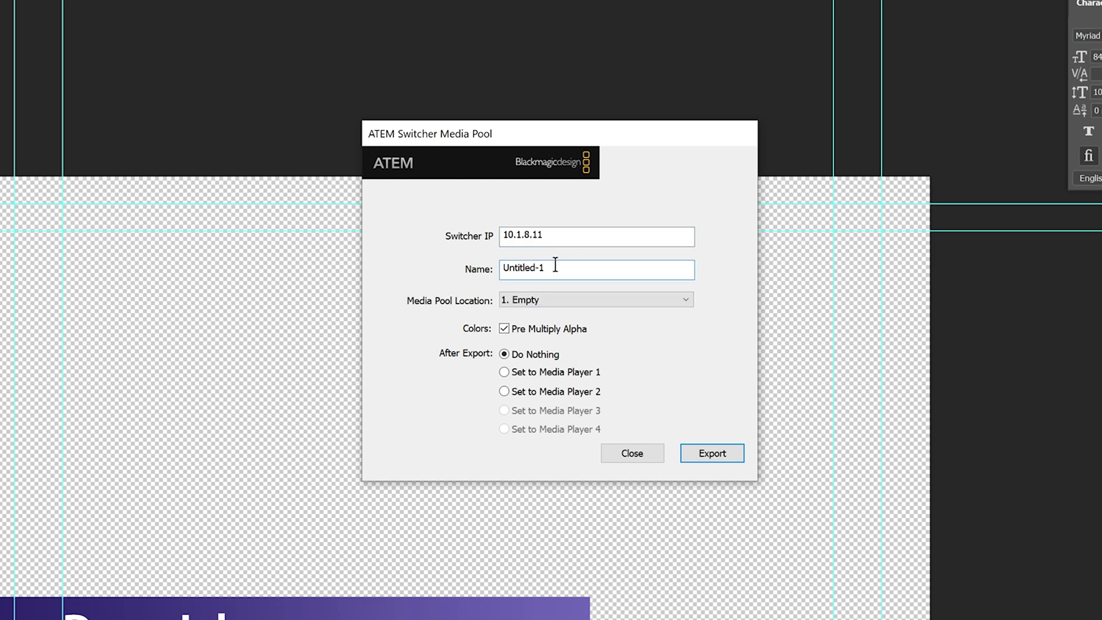
pyautogui.click(555, 265)
pyautogui.write('Doug')
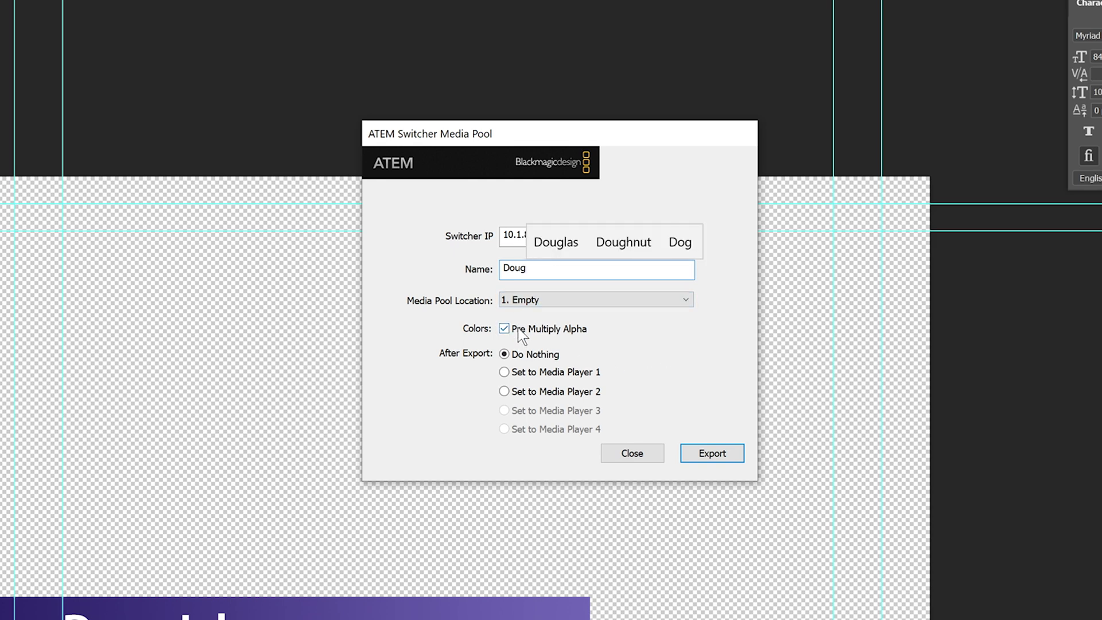
pyautogui.click(504, 375)
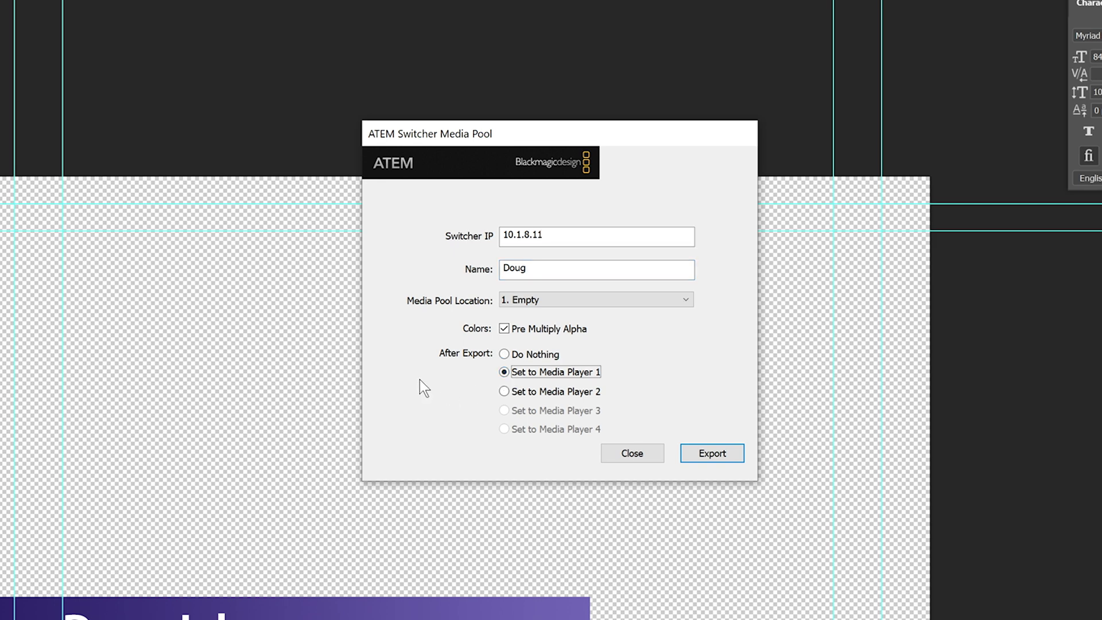
pyautogui.click(711, 457)
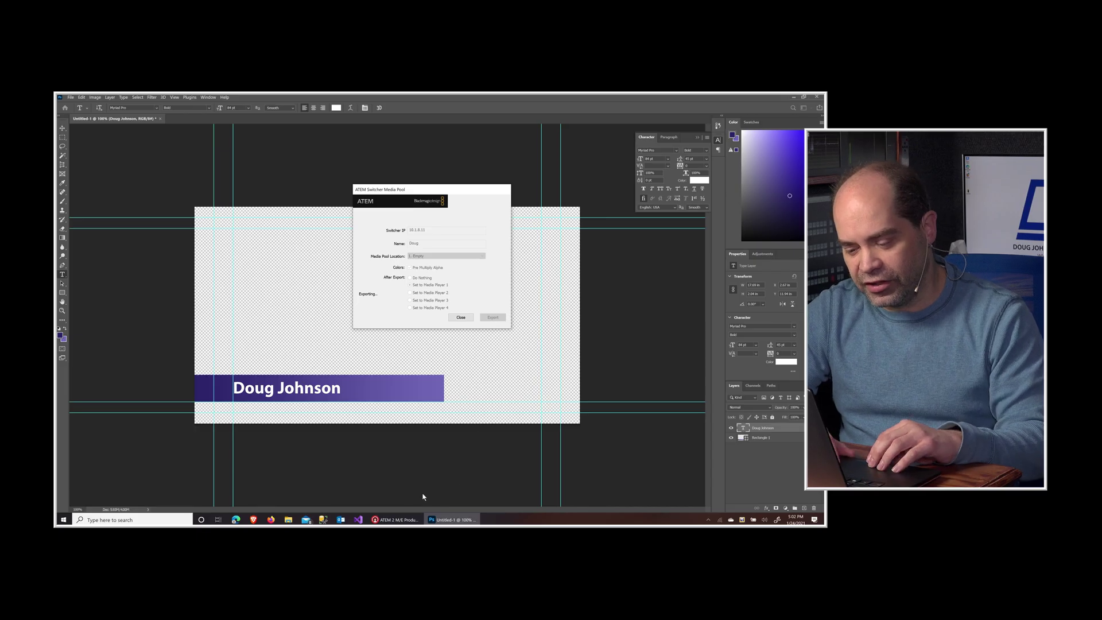
pyautogui.click(396, 520)
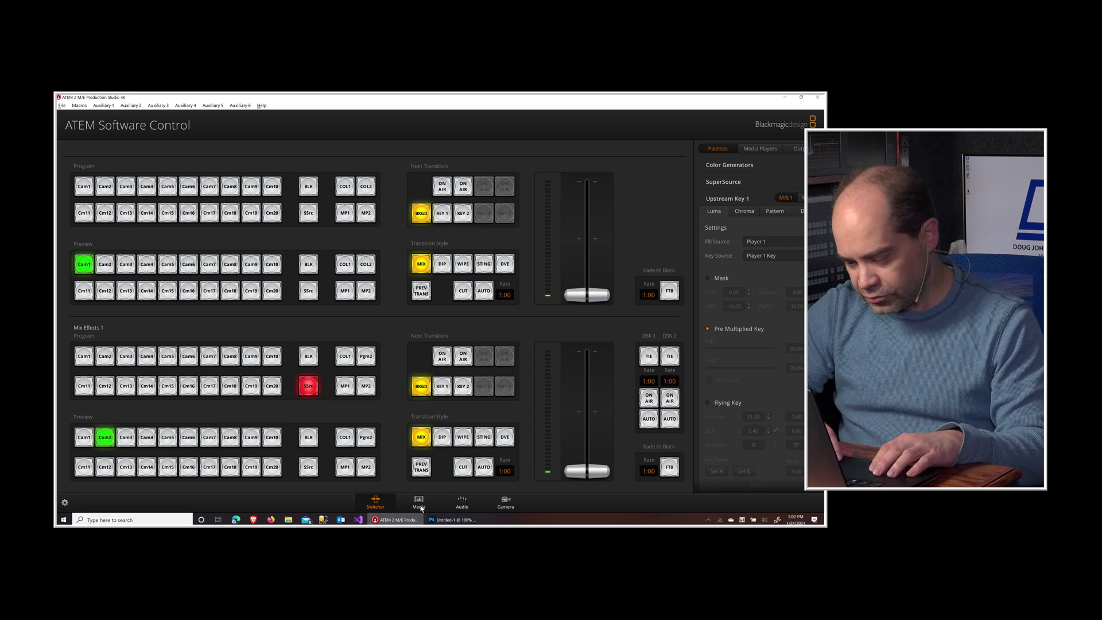
pyautogui.click(419, 503)
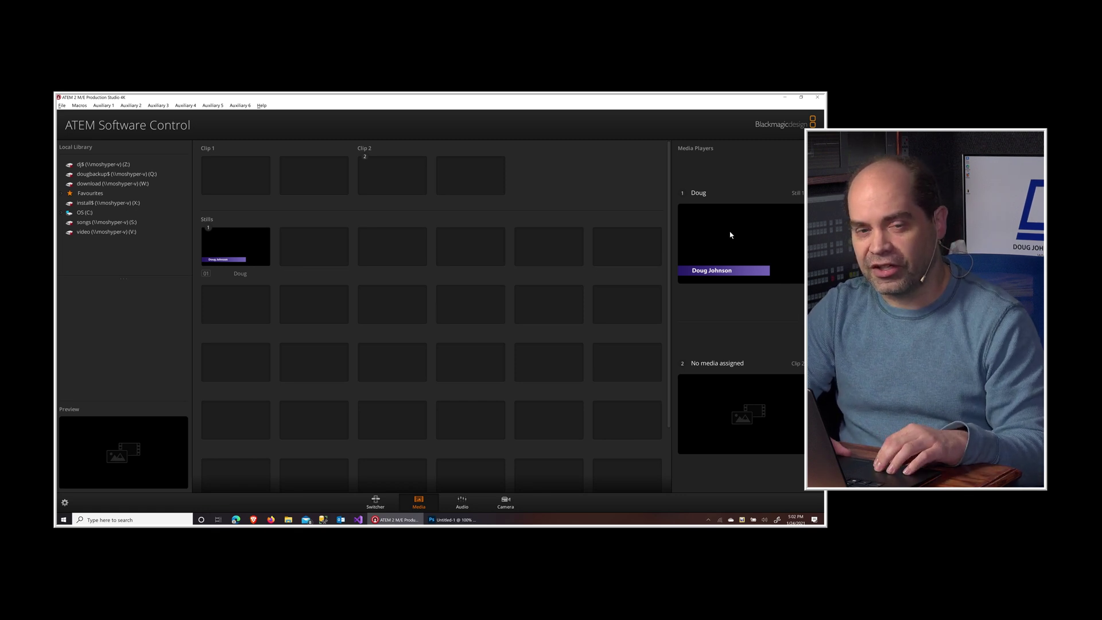
pyautogui.click(376, 503)
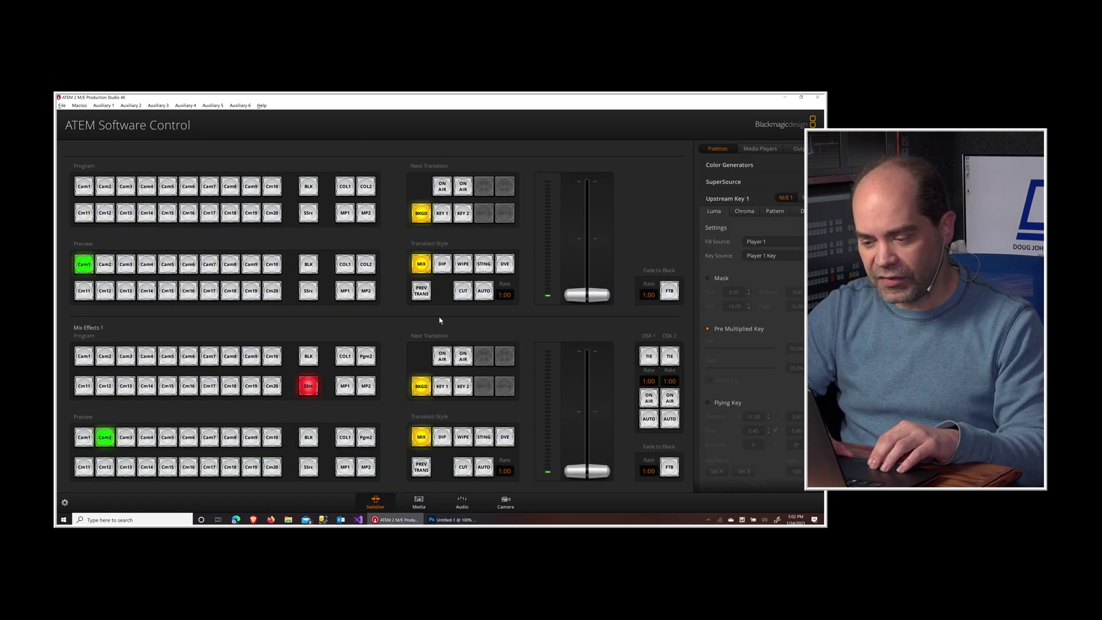
pyautogui.click(443, 357)
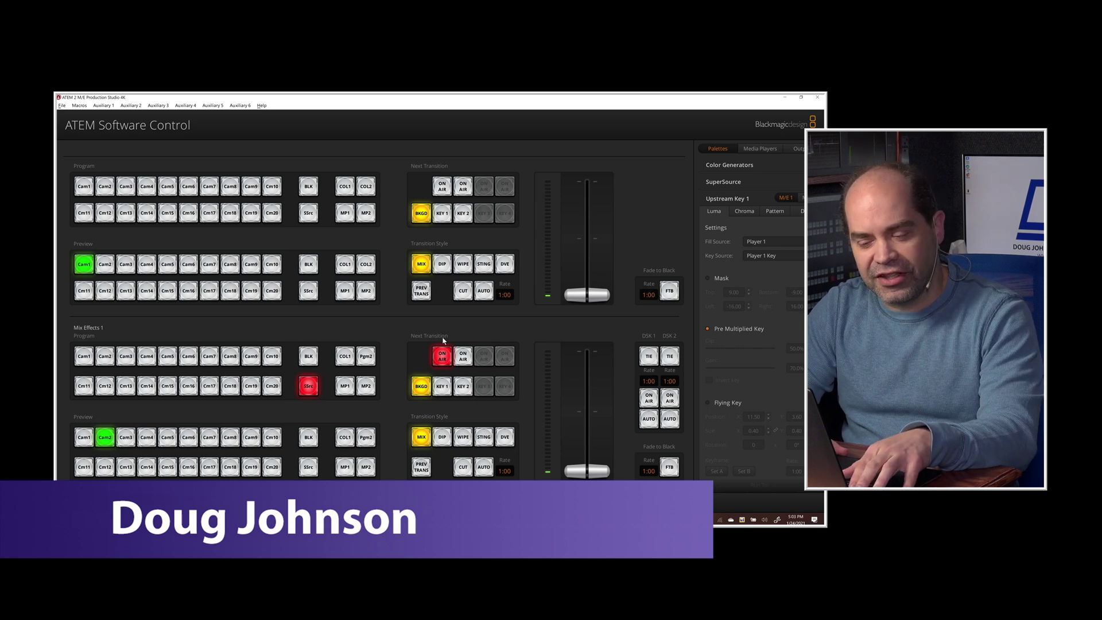
pyautogui.hotkey('alt', 'Tab')
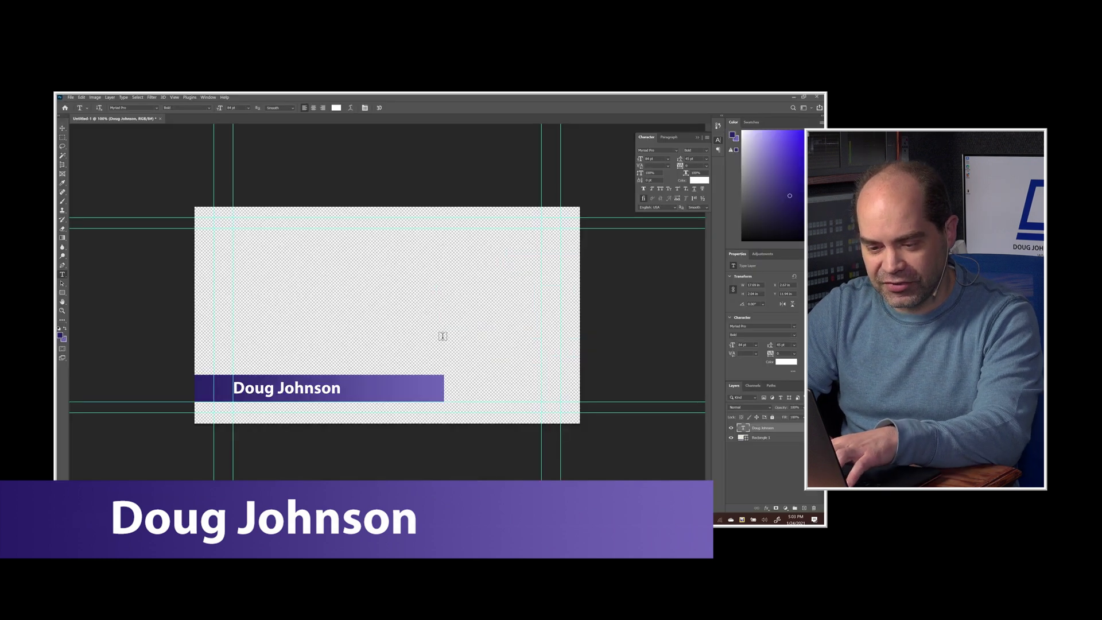
# - Replace the bar's 'Doug Johnson' text with 'Oscar the Grouch'
pyautogui.click(284, 392)
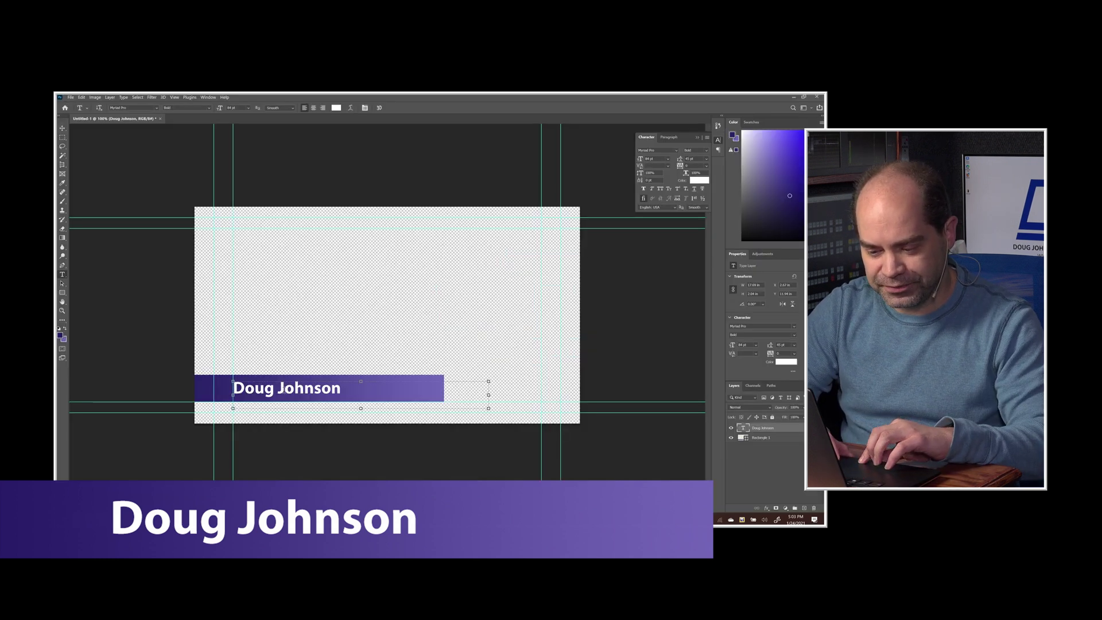
pyautogui.hotkey('ctrl', 'a')
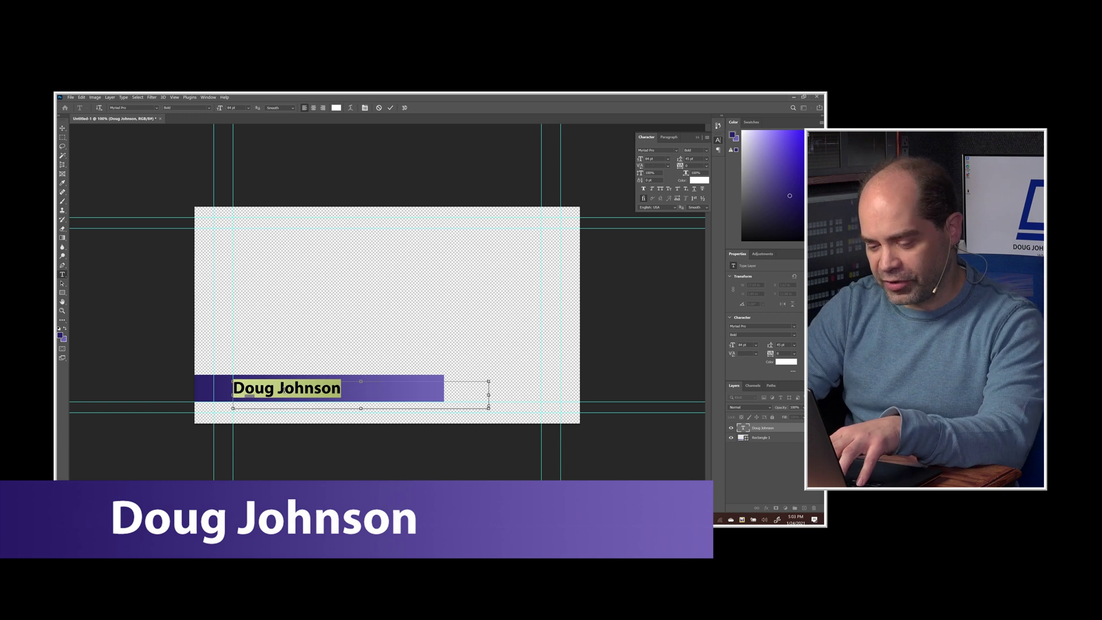
pyautogui.press('Left')
pyautogui.write('Oscar')
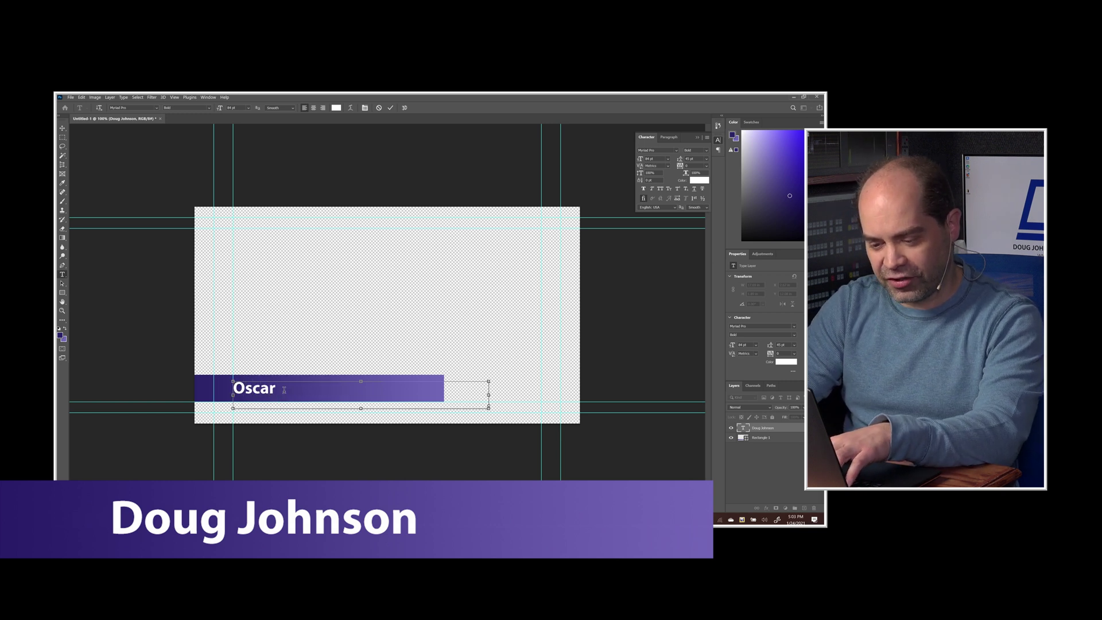
pyautogui.write(' the Grouch')
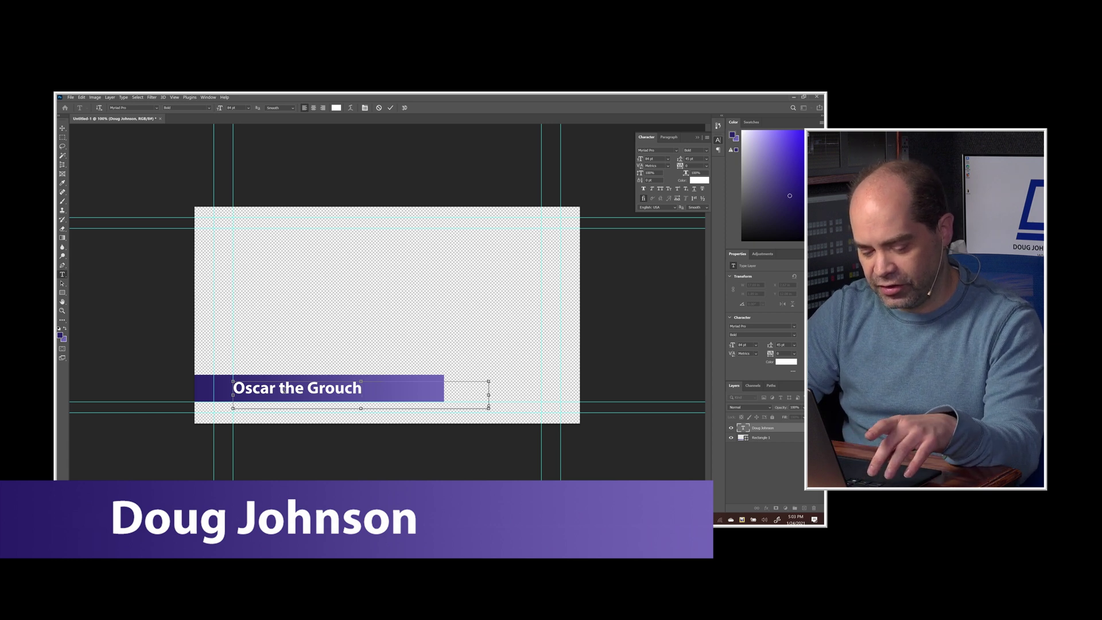
pyautogui.hotkey('alt', 'f')
pyautogui.press('Escape')
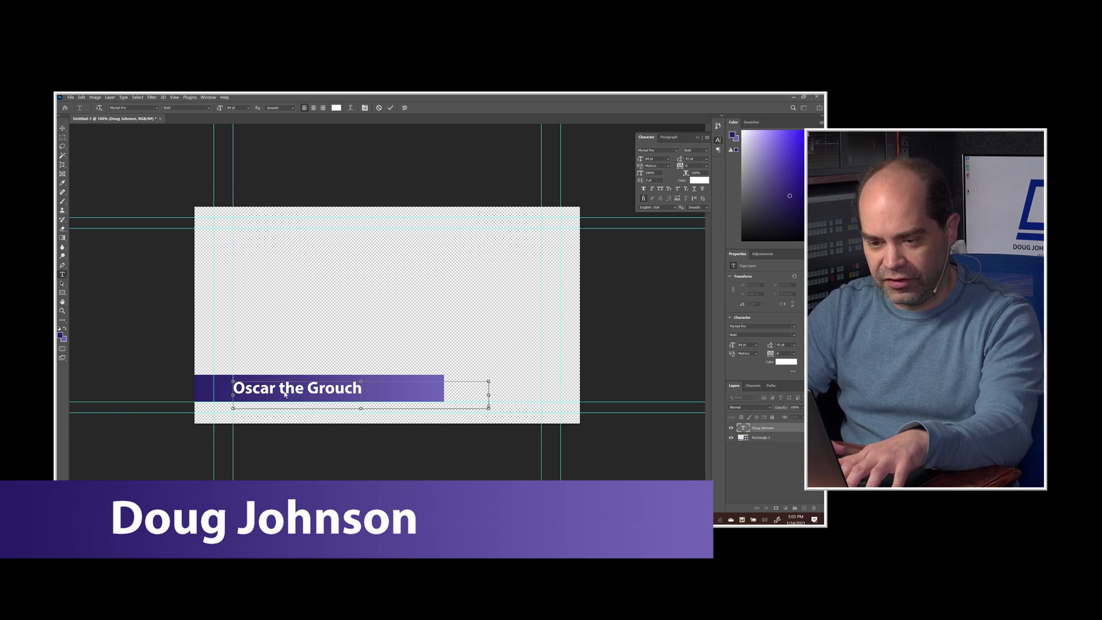
pyautogui.hotkey('alt', 'f')
pyautogui.press('Escape')
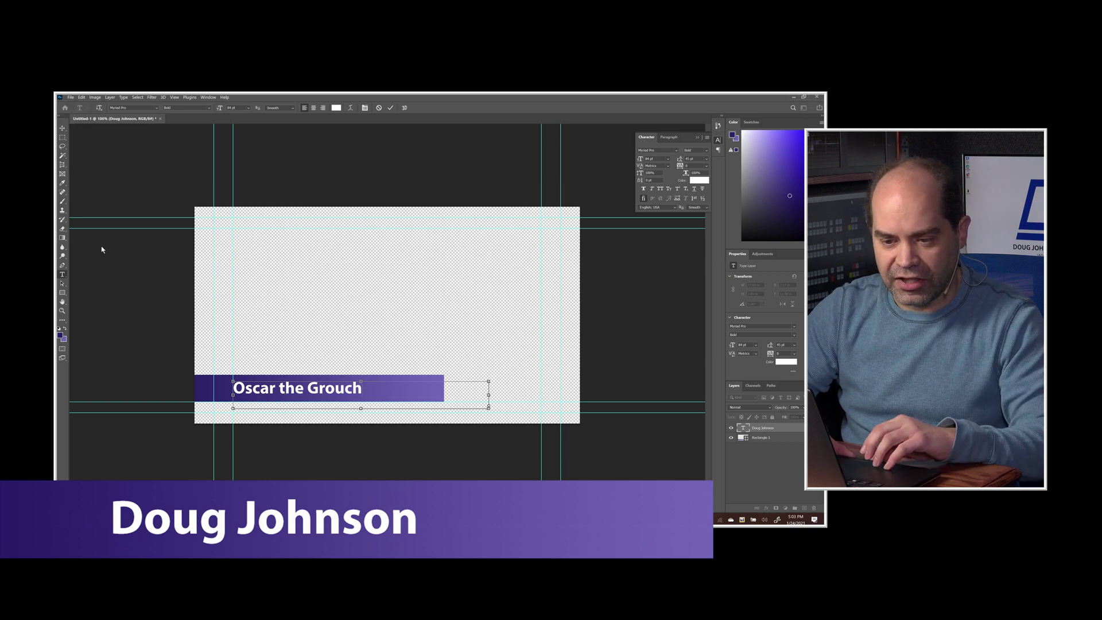
pyautogui.click(71, 99)
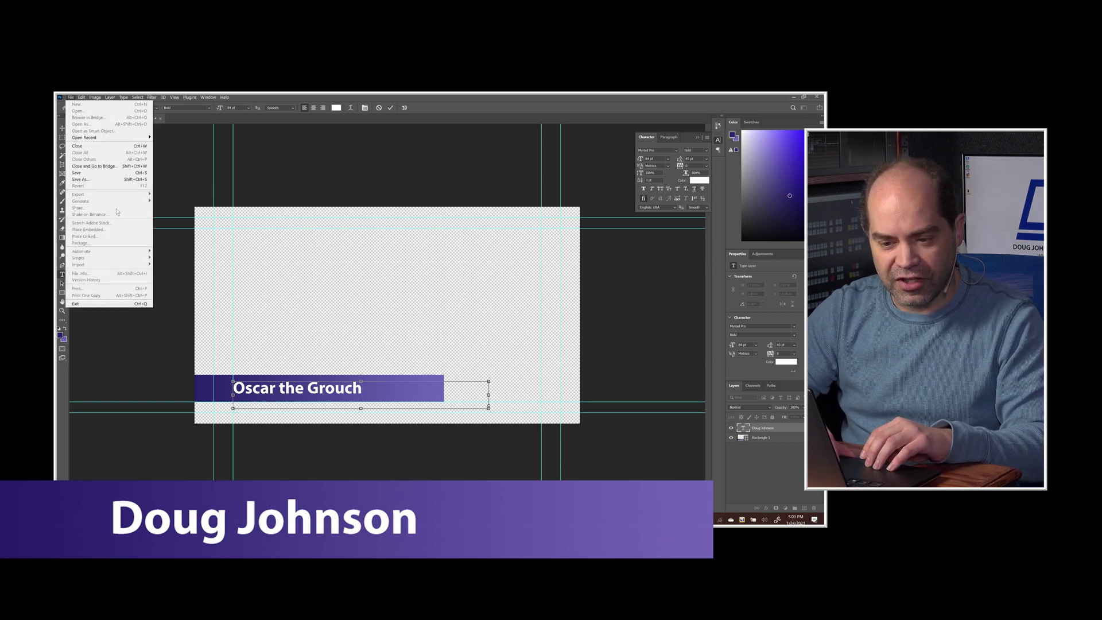
# - Commit the new name and bring up the ATEM Switcher Media Pool export dialog
pyautogui.click(172, 215)
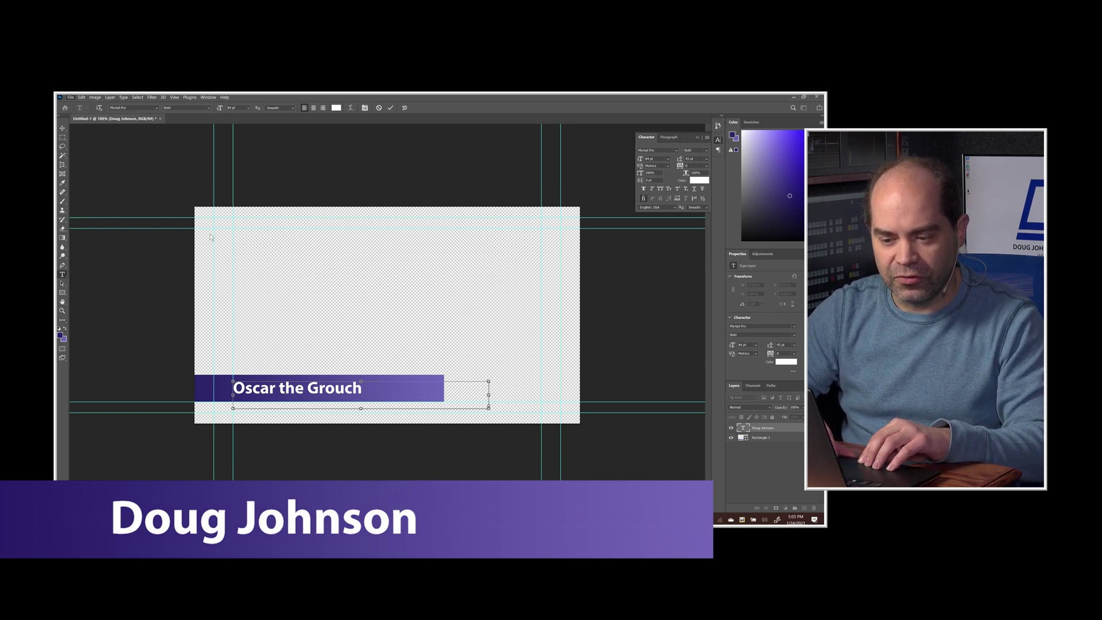
pyautogui.click(71, 97)
pyautogui.moveTo(79, 195)
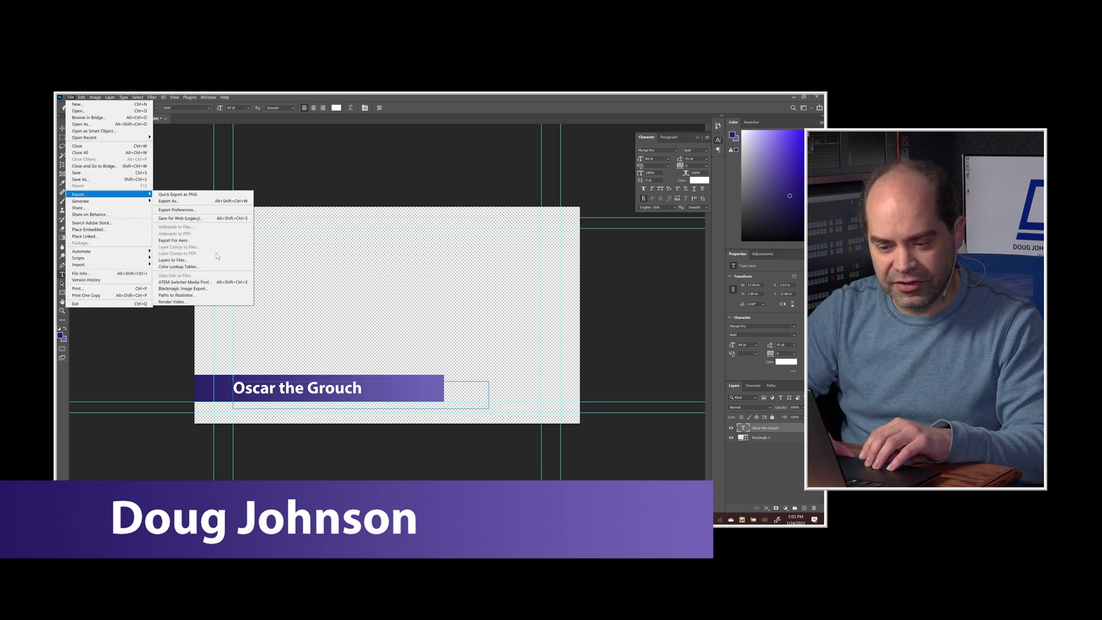
pyautogui.click(195, 283)
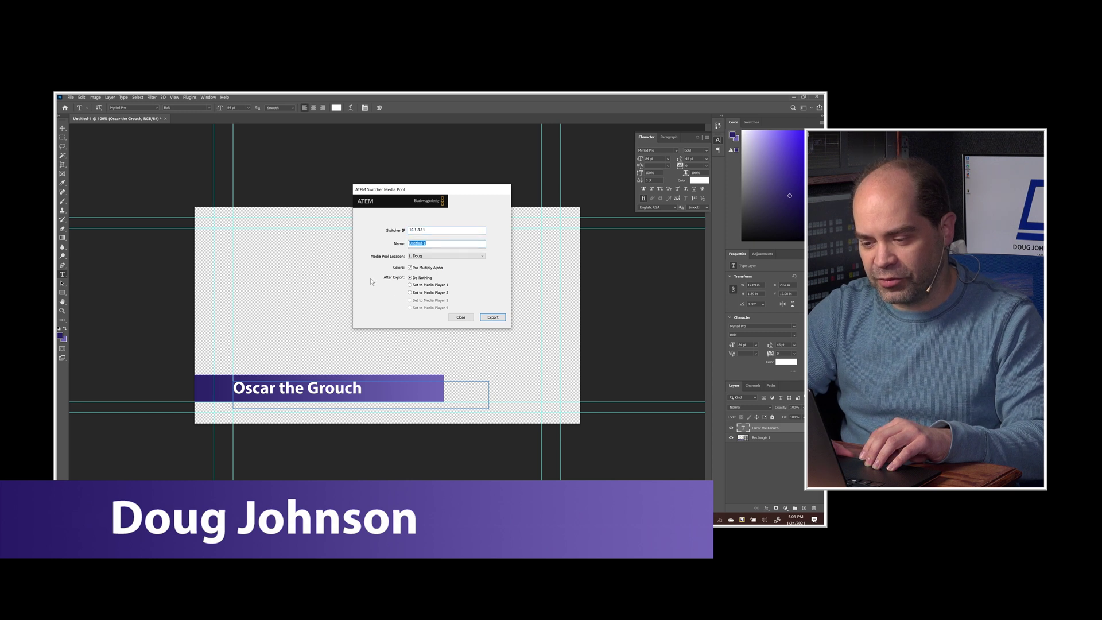
# - Export the still as 'Oscar' to media pool slot 2, set to Media Player 1
pyautogui.click(422, 256)
pyautogui.click(416, 266)
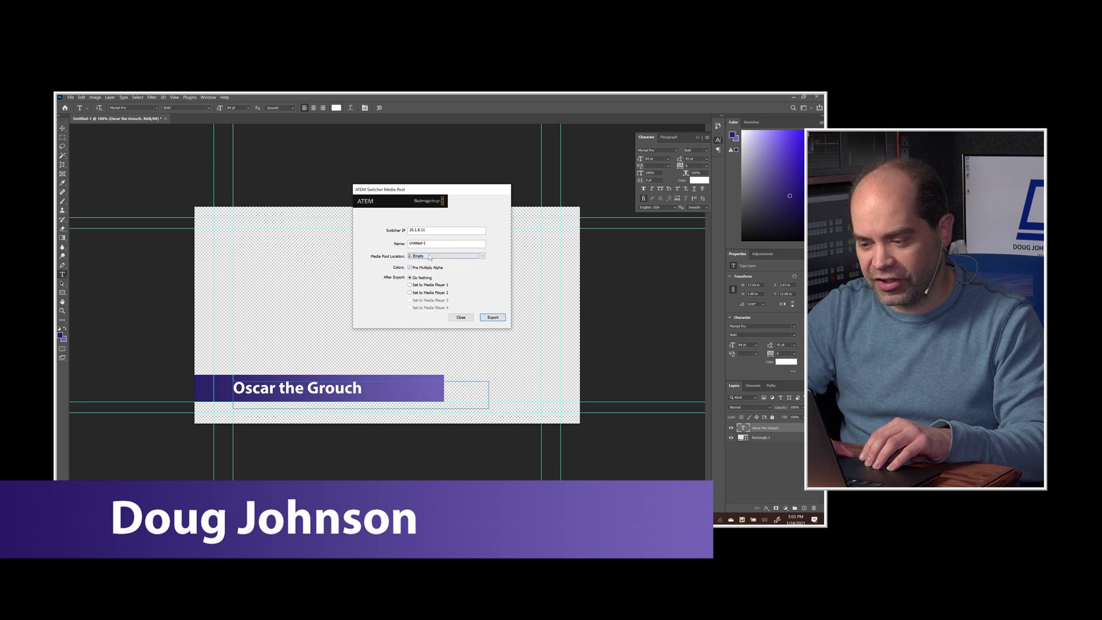
pyautogui.doubleClick(431, 241)
pyautogui.write('Oscar')
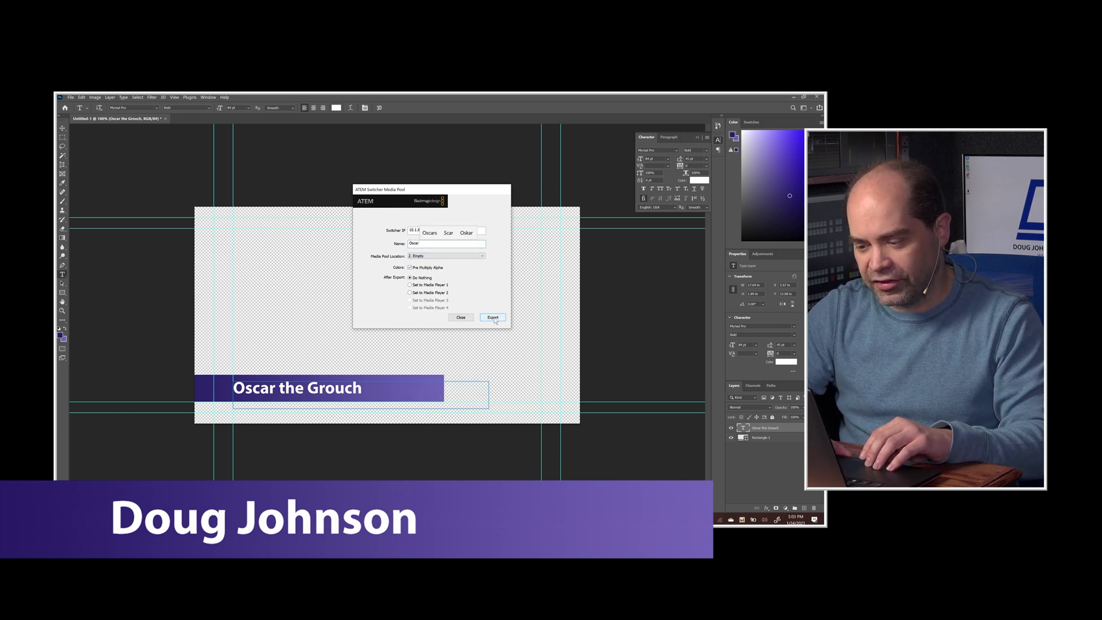
pyautogui.click(428, 287)
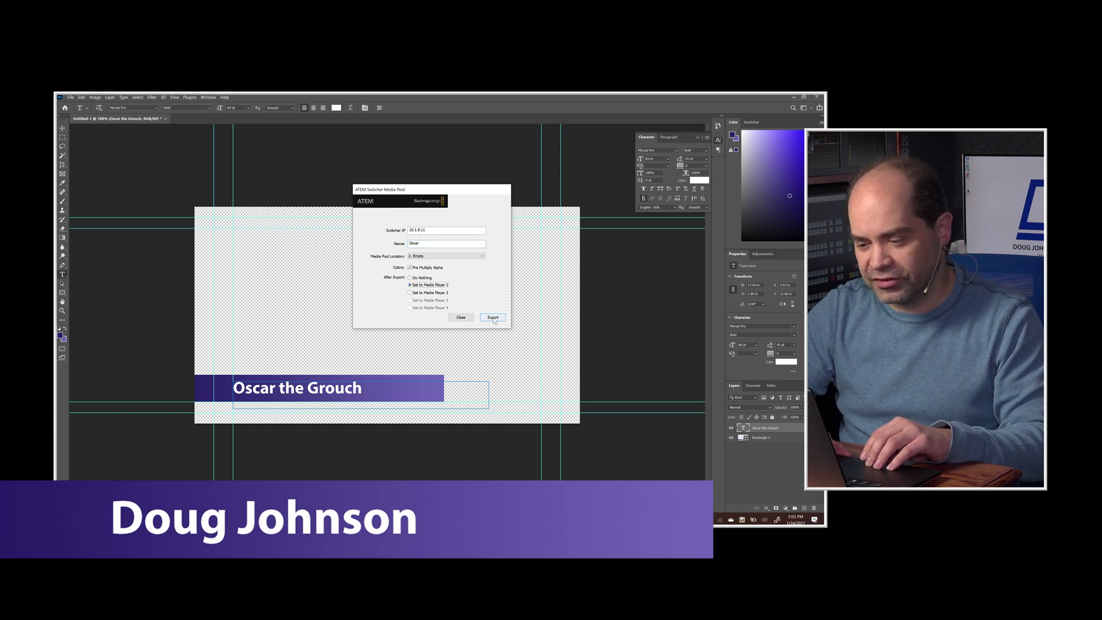
pyautogui.click(493, 318)
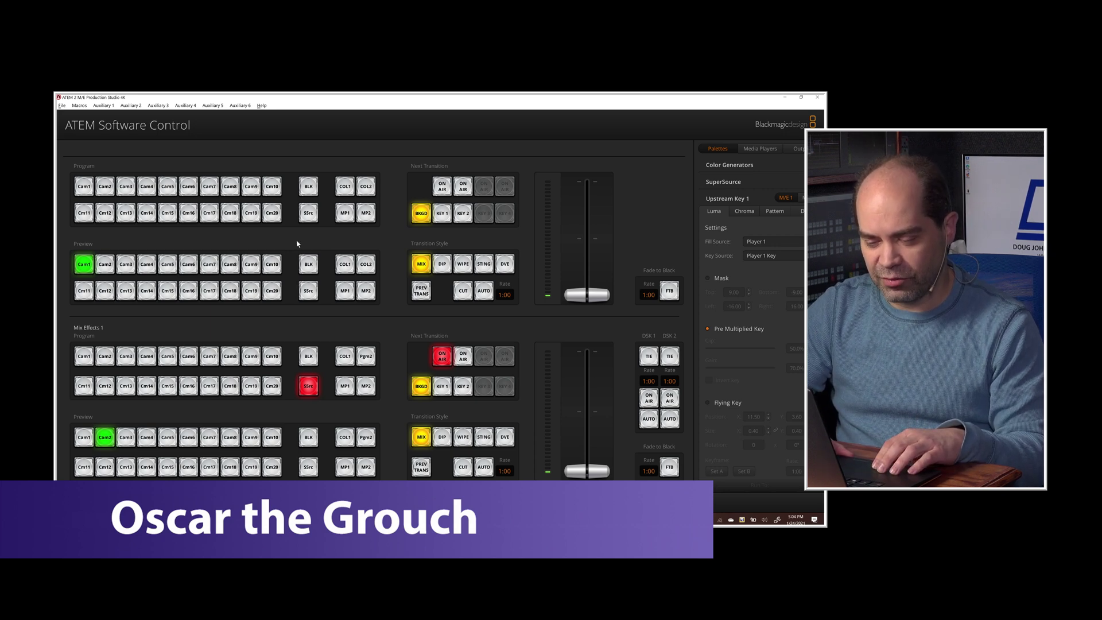
# - Confirm the Oscar still appears on ATEM's Media tab, then return to Photoshop
pyautogui.click(367, 502)
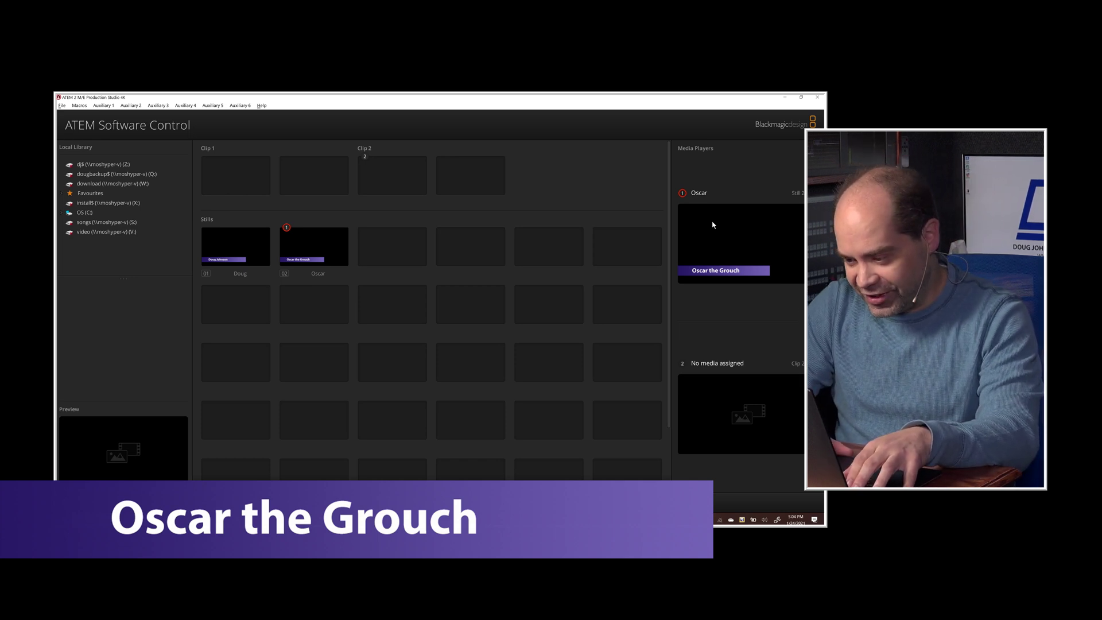
pyautogui.hotkey('alt', 'Tab')
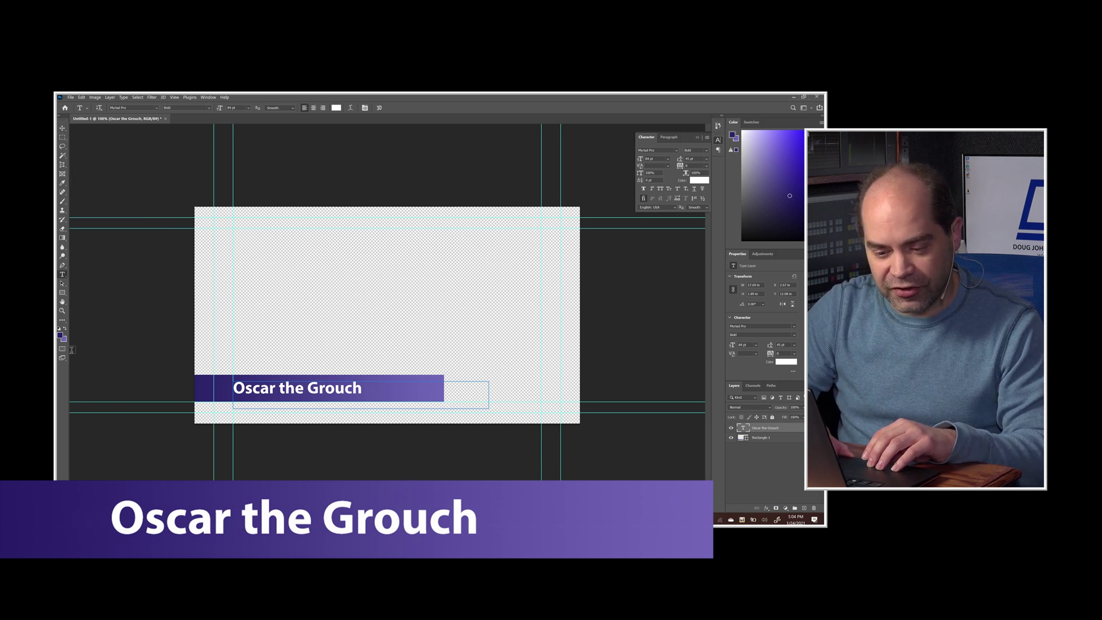
# - Select the purple bar's Rectangle 1 layer with the Rectangle tool and open its gradient fill
pyautogui.click(62, 293)
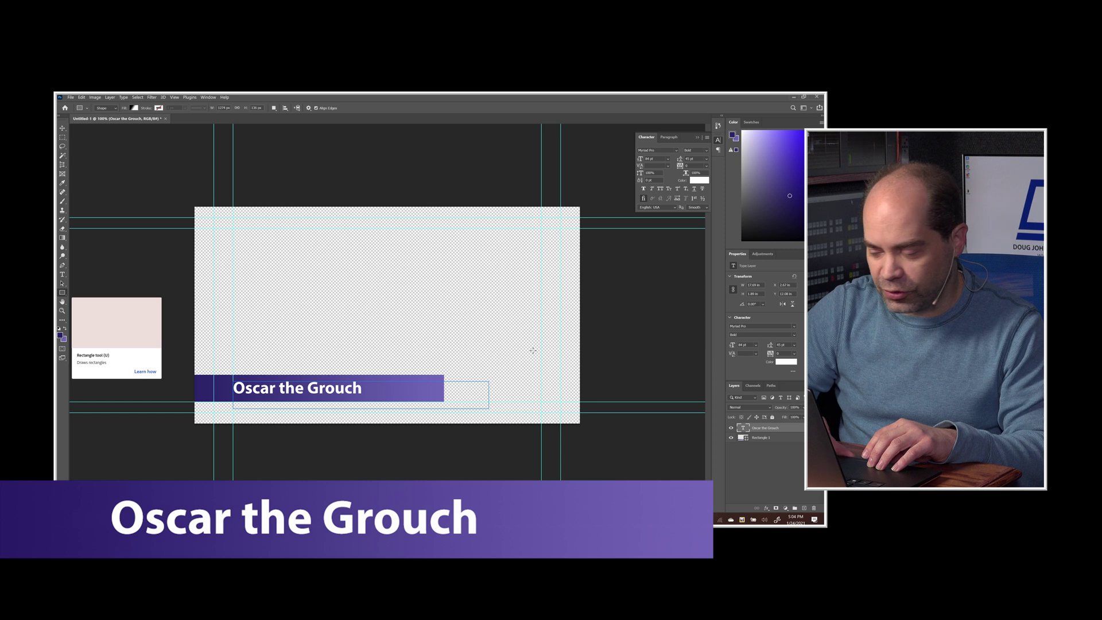
pyautogui.click(763, 438)
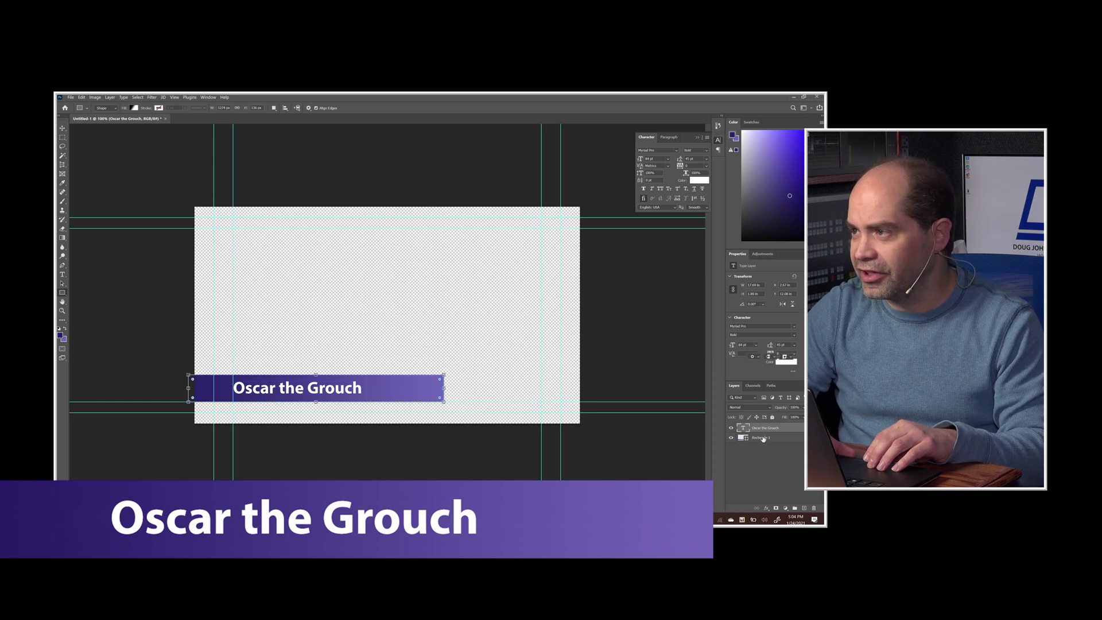
pyautogui.click(134, 108)
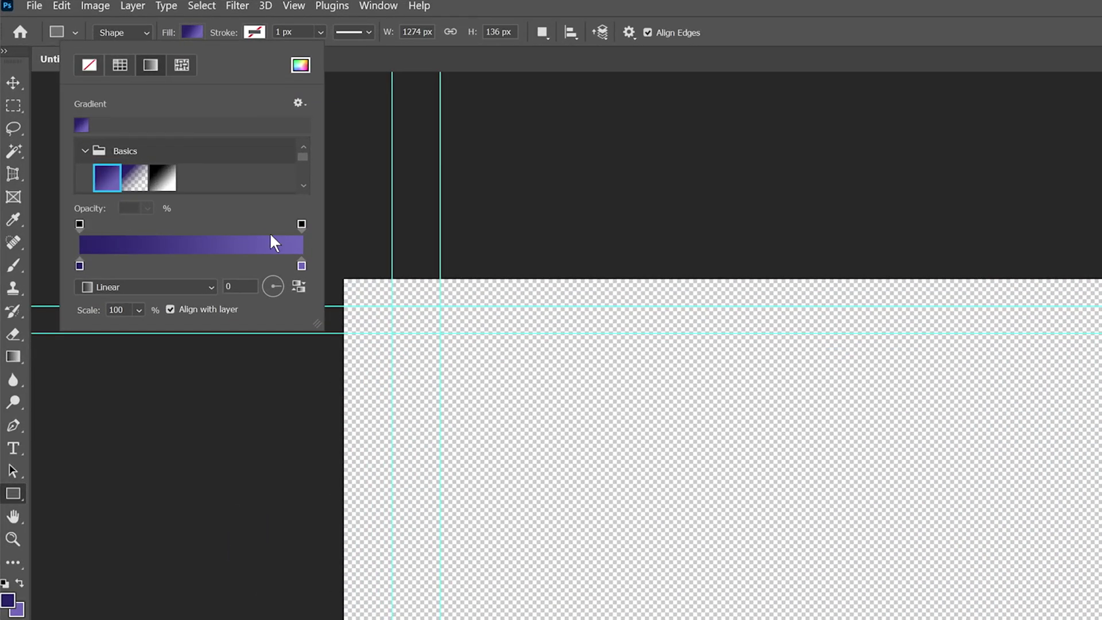
# - Set the gradient's right-end opacity stop to 49%, undoing a stray extra rectangle
pyautogui.click(301, 224)
pyautogui.click(148, 209)
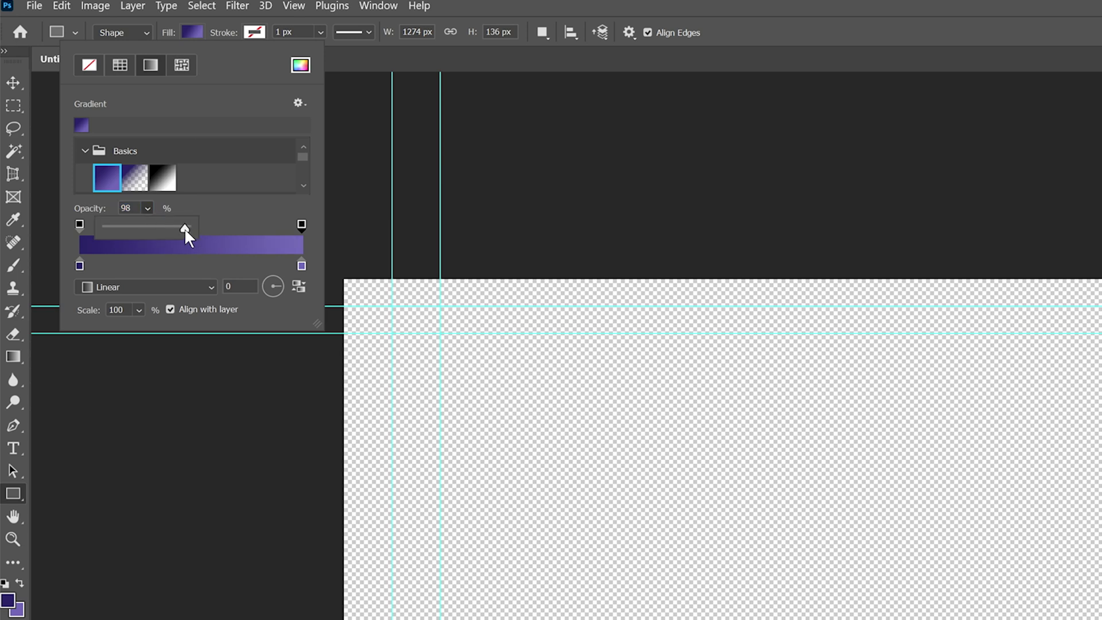
pyautogui.moveTo(184, 228); pyautogui.dragTo(149, 224)
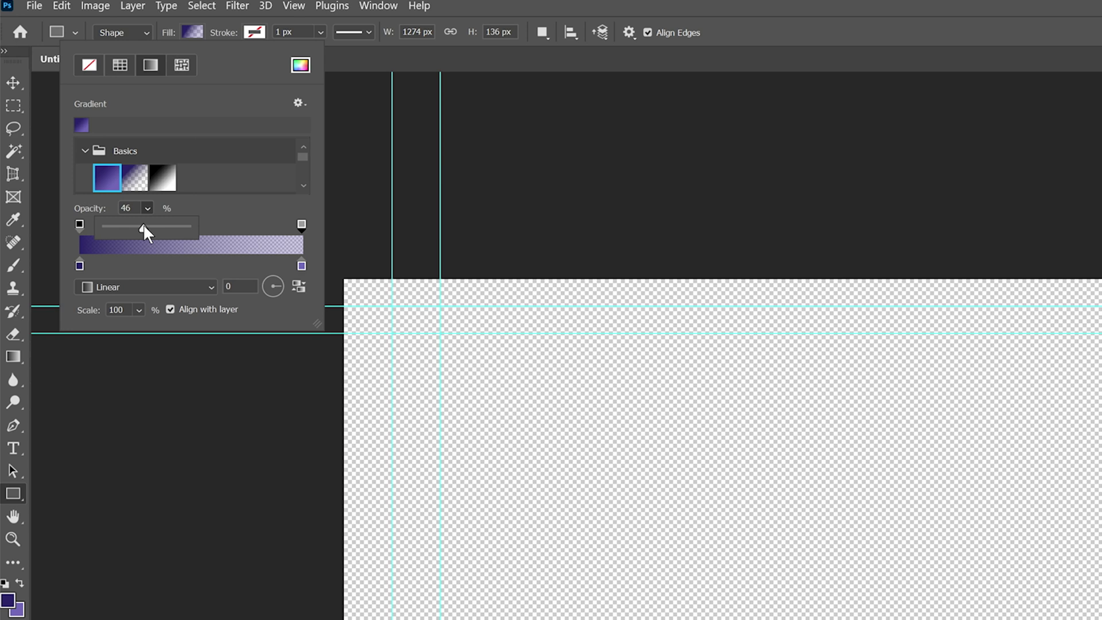
pyautogui.moveTo(143, 225); pyautogui.dragTo(150, 227)
pyautogui.click(148, 238)
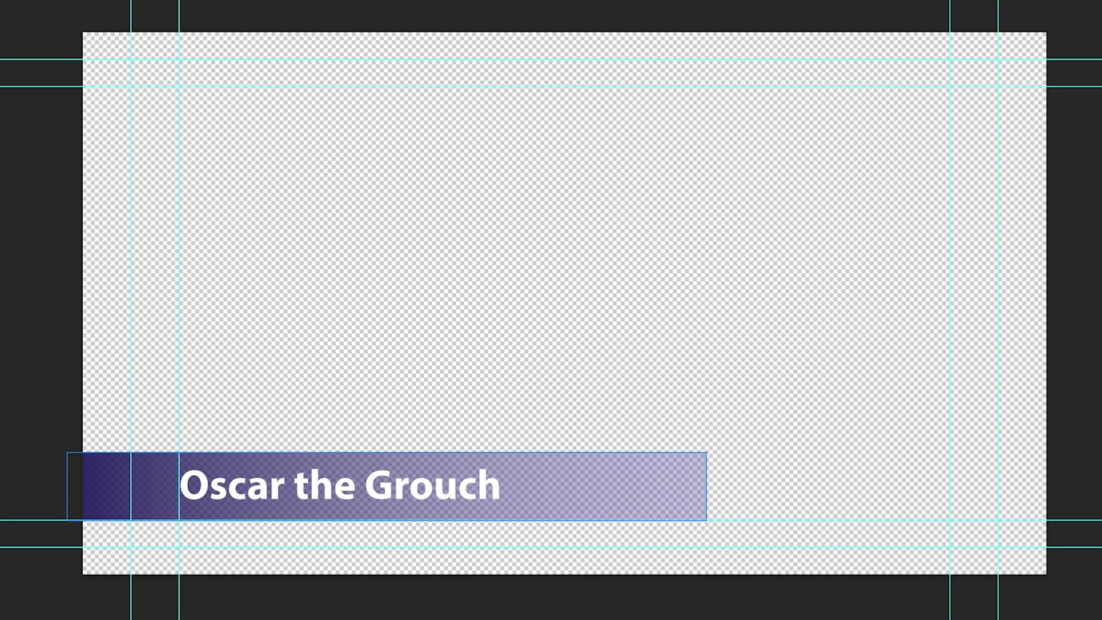
pyautogui.moveTo(99, 2); pyautogui.dragTo(267, 347)
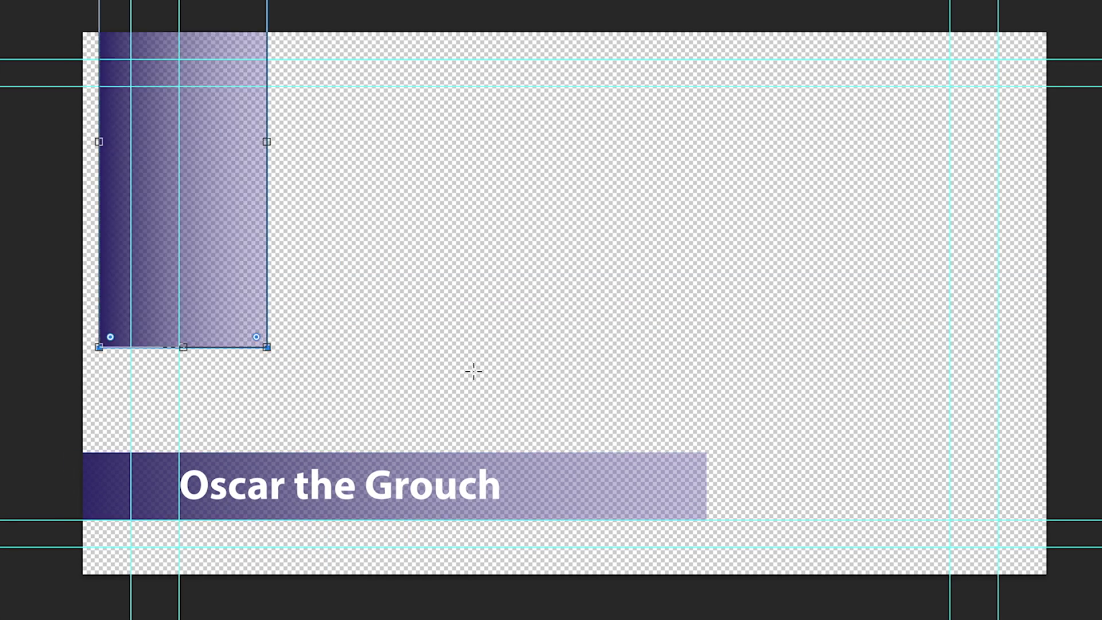
pyautogui.hotkey('ctrl', 'z')
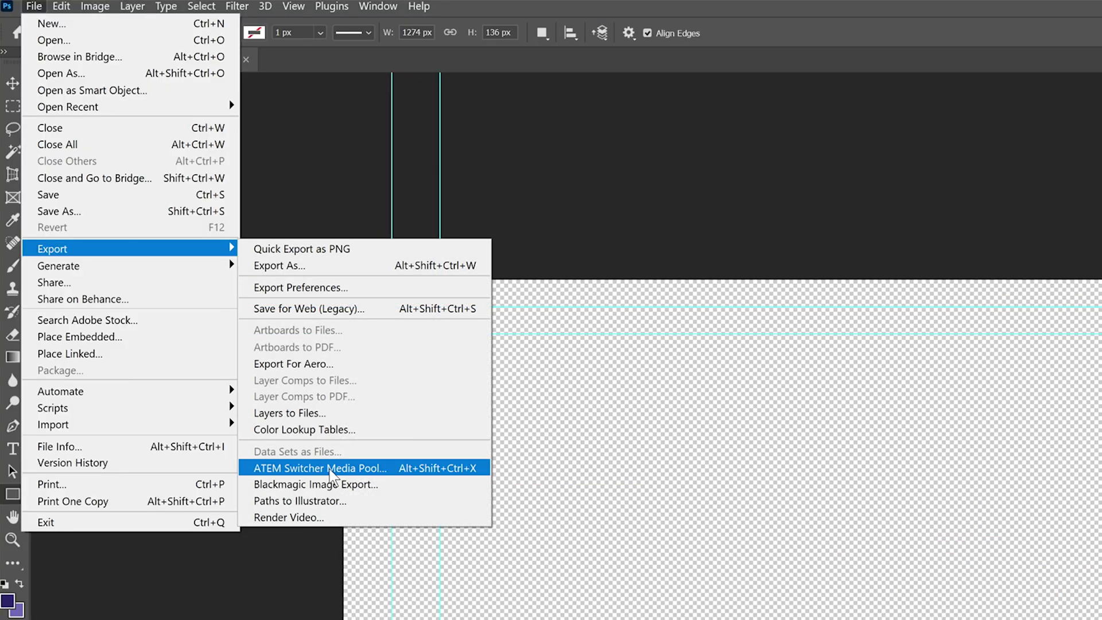
# - Export the lower third to the ATEM media pool slot '2. Oscar'
pyautogui.click(330, 469)
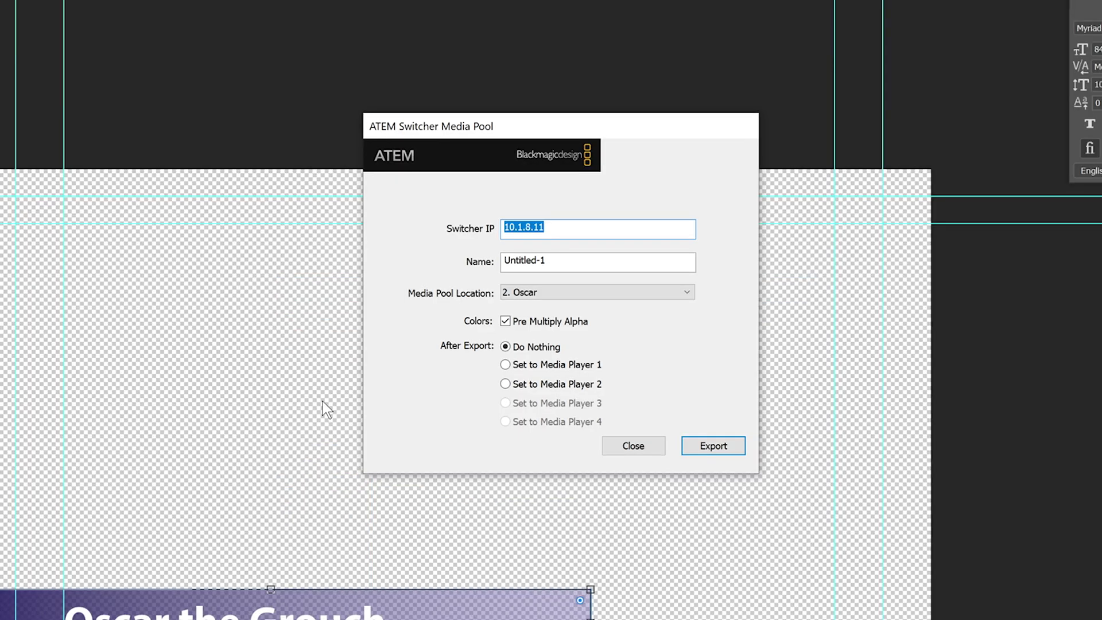
pyautogui.click(561, 300)
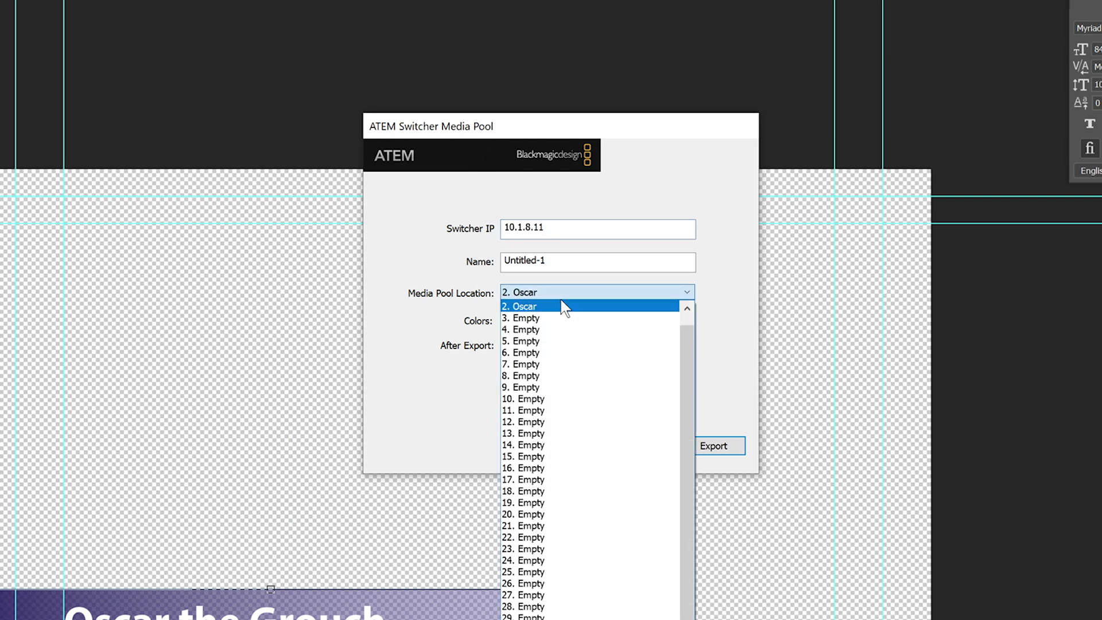
pyautogui.click(460, 272)
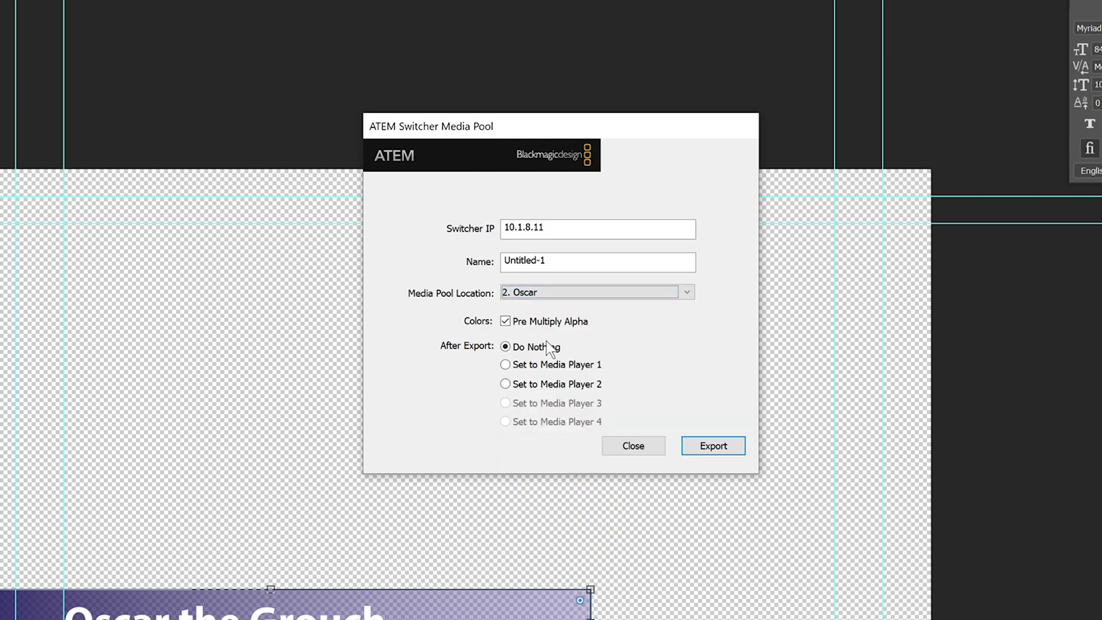
pyautogui.click(711, 446)
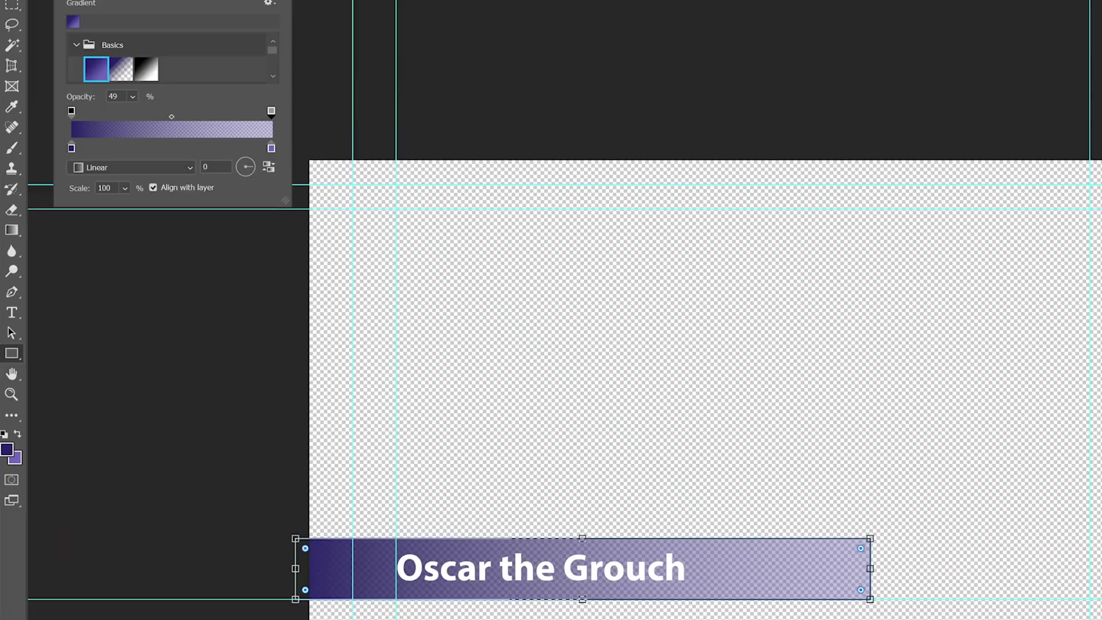
# - Add a 91% opacity stop midway along the bar's gradient and cancel the stray rectangle dialog
pyautogui.click(209, 117)
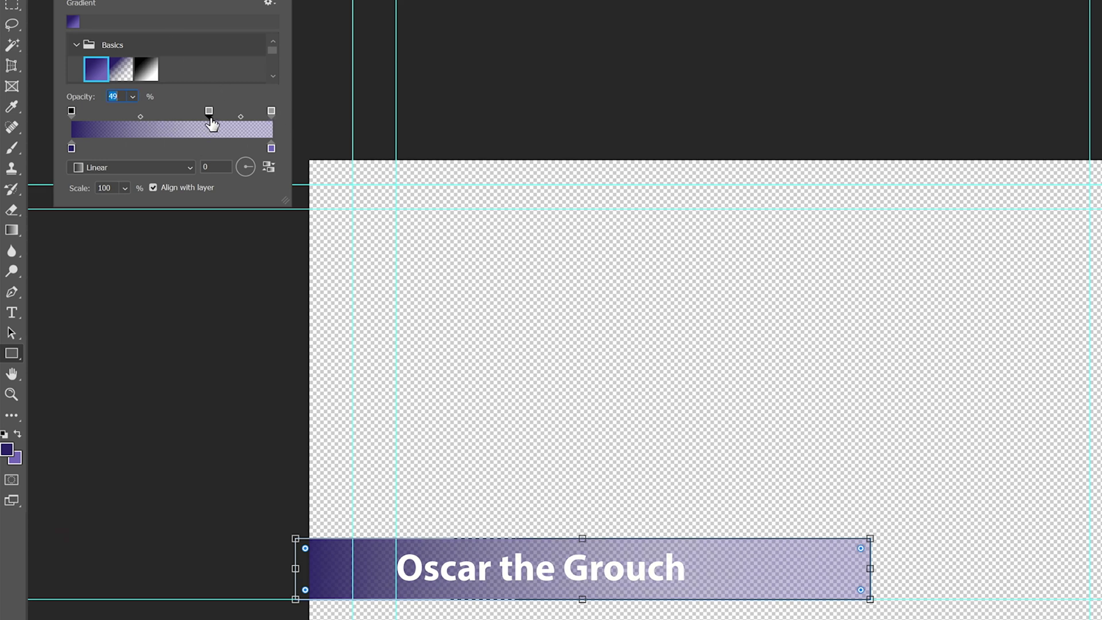
pyautogui.click(133, 97)
pyautogui.moveTo(153, 115); pyautogui.dragTo(181, 119)
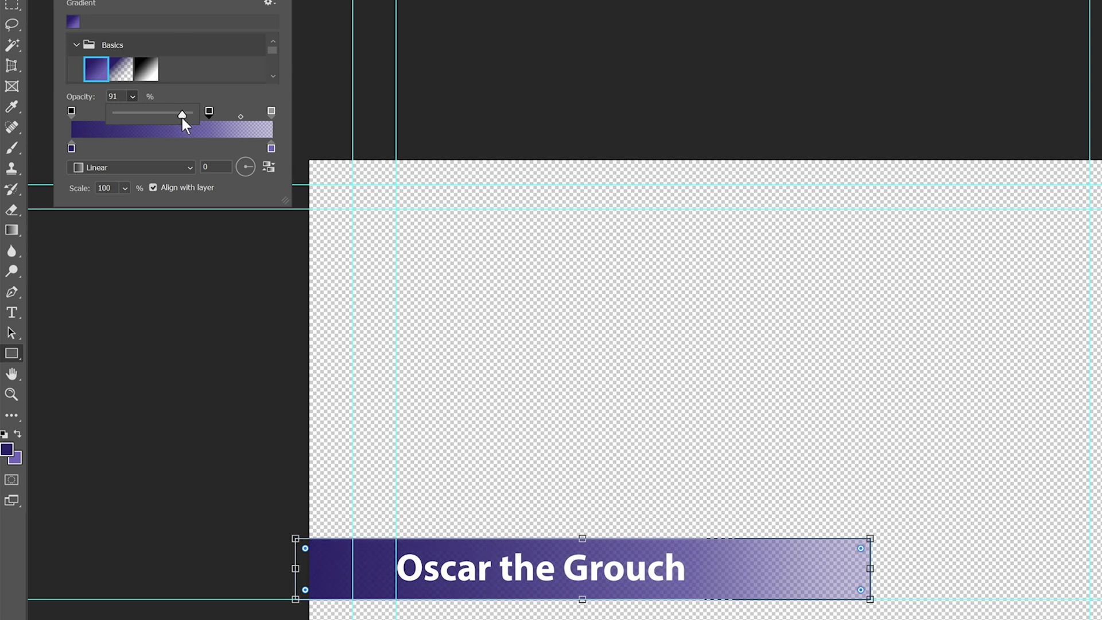
pyautogui.click(224, 263)
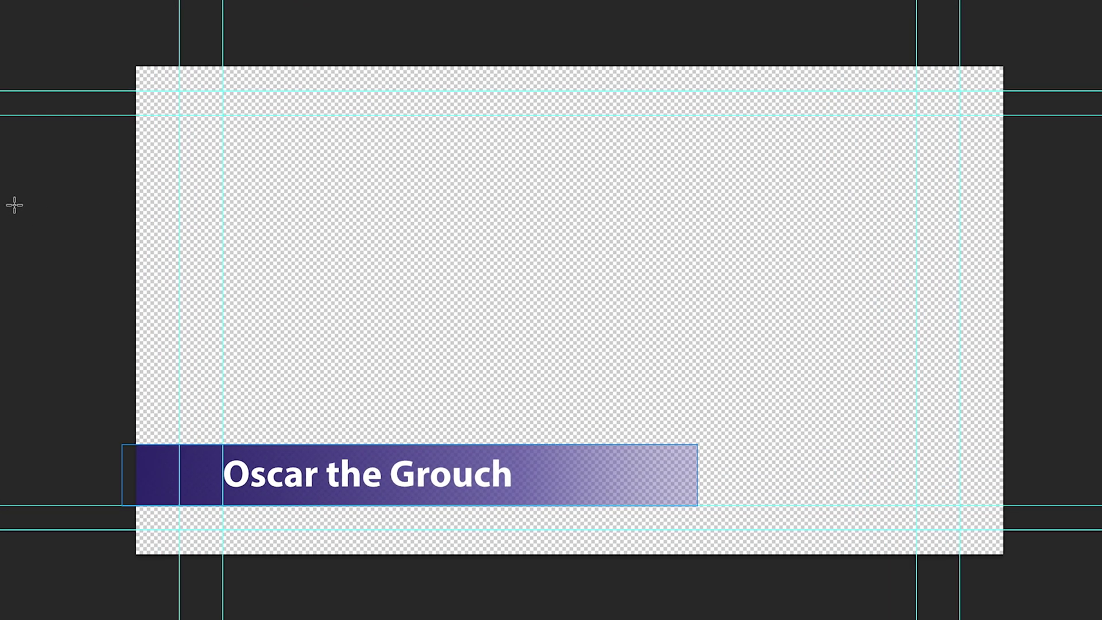
pyautogui.click(517, 363)
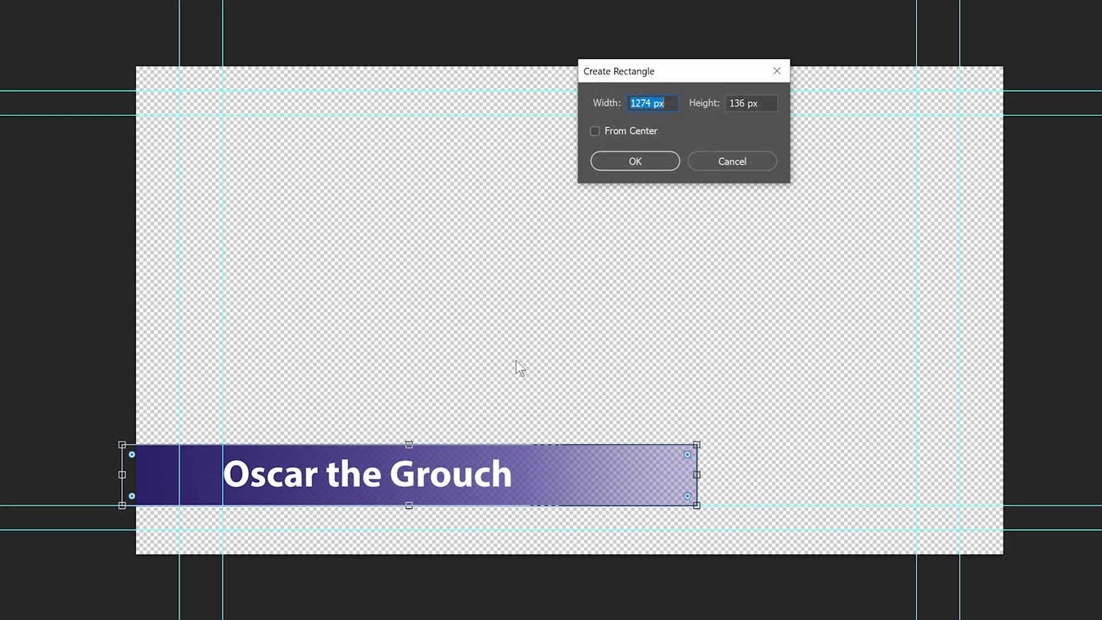
pyautogui.click(744, 162)
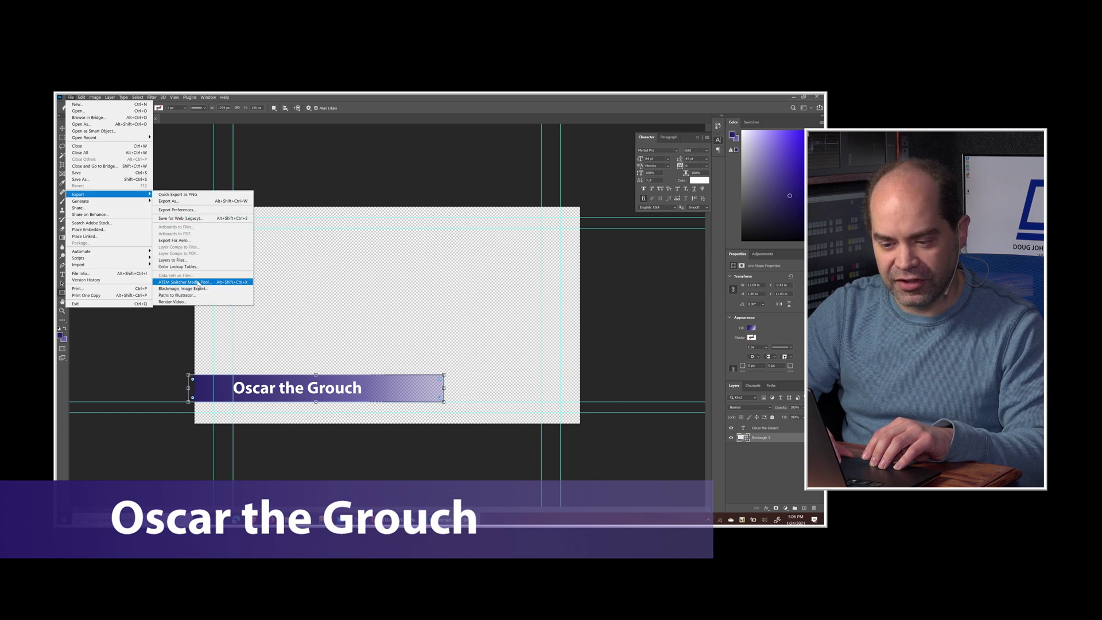
# - Re-export the revised bar to the ATEM media pool with the name 'Oscar'
pyautogui.click(184, 282)
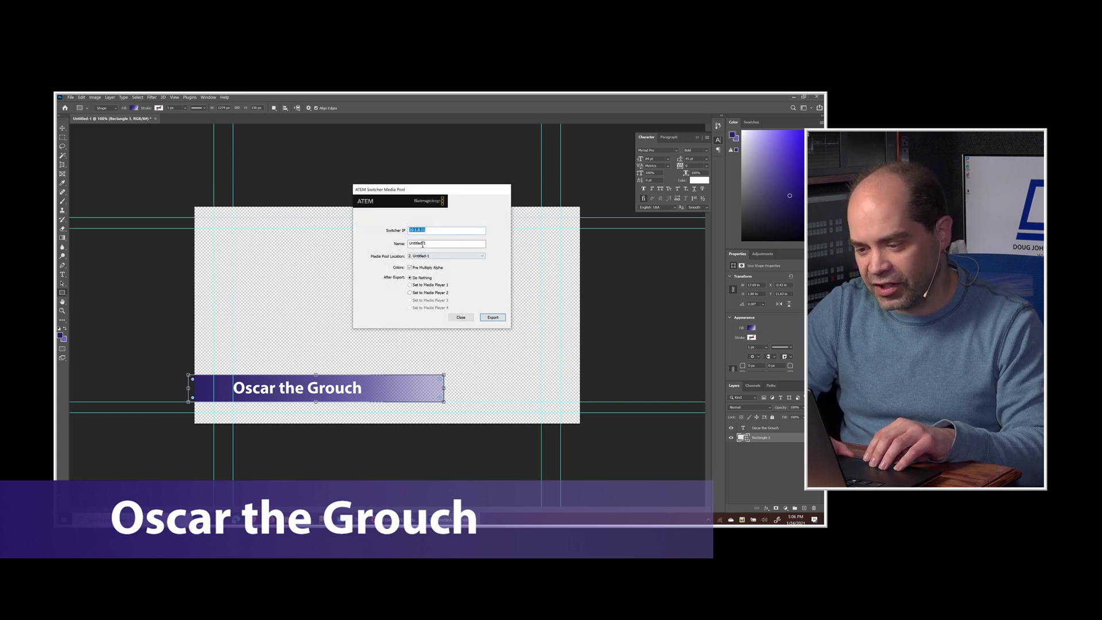
pyautogui.press('Tab')
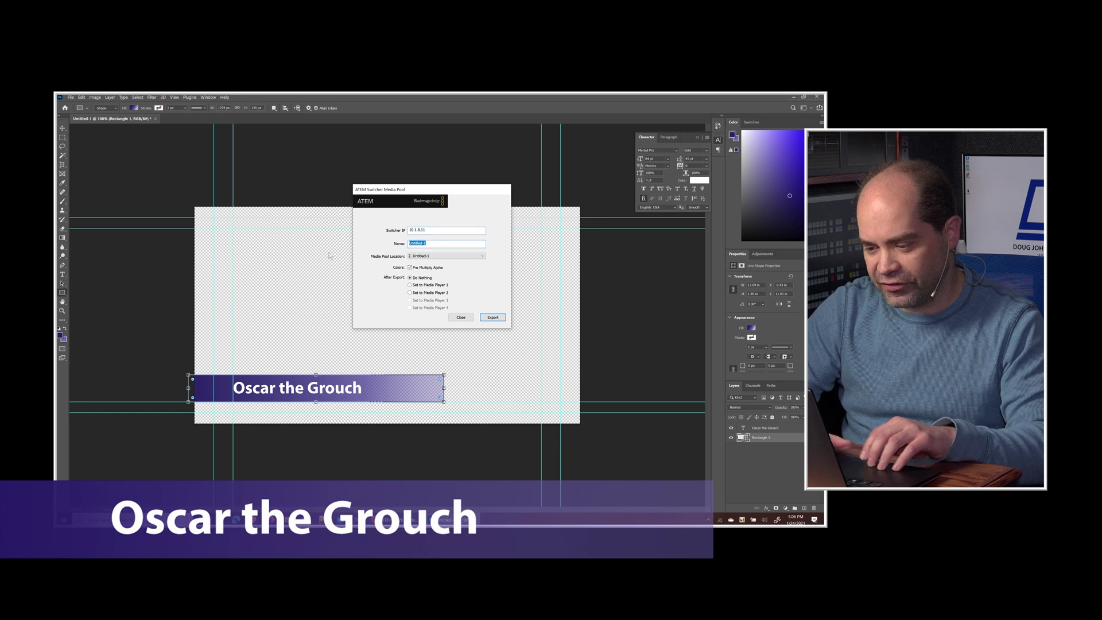
pyautogui.write('Oscar')
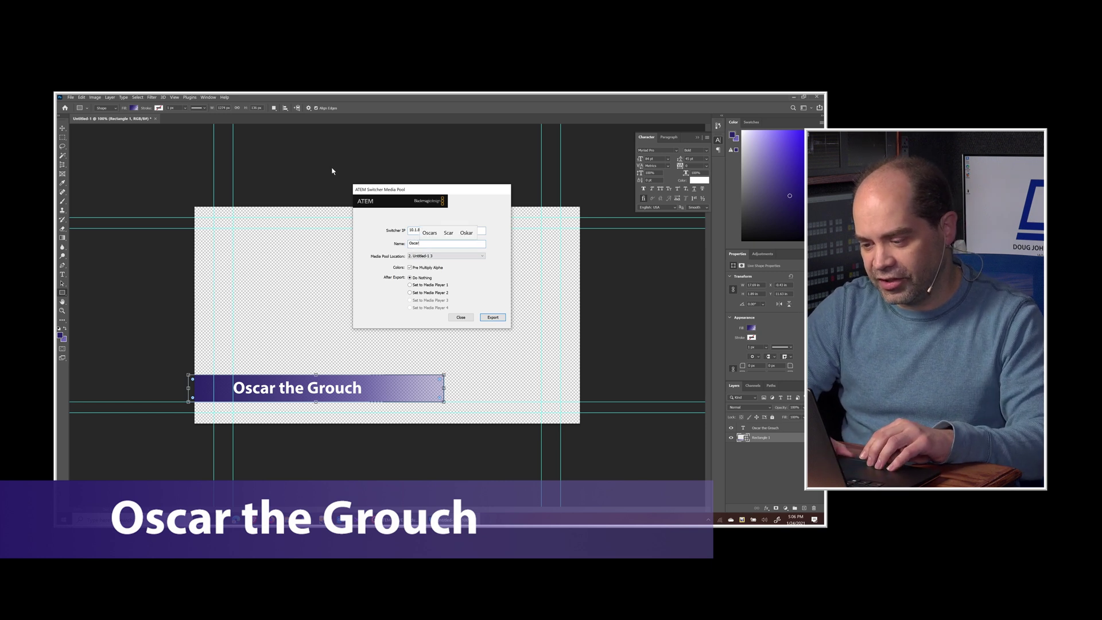
pyautogui.click(504, 322)
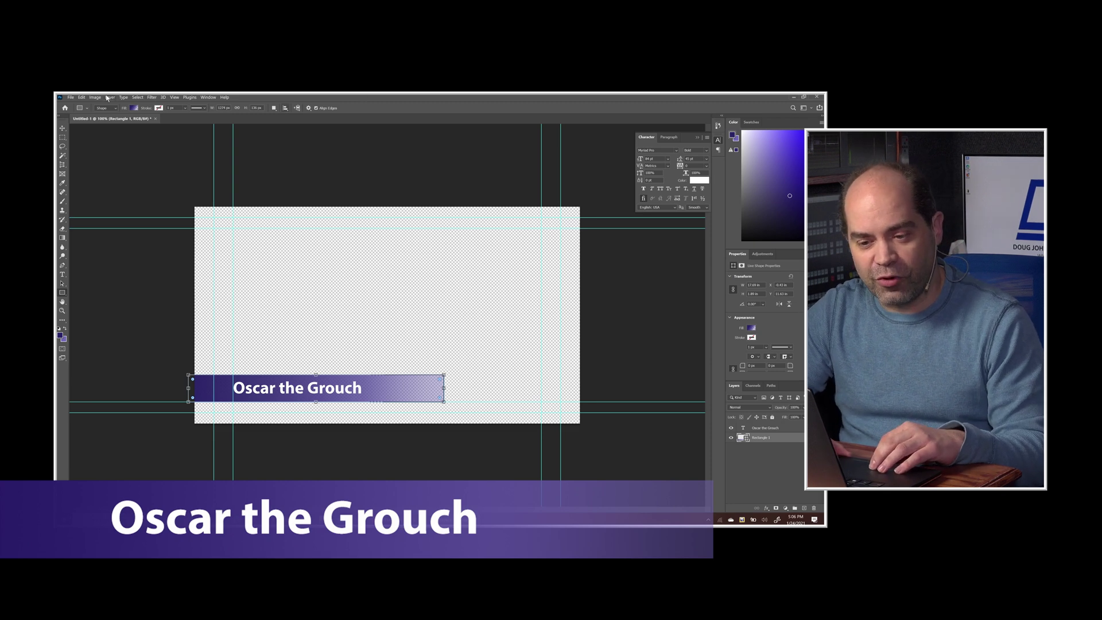
# - Assign Alt+Shift+Ctrl+X to File > Export > ATEM Switcher Media Pool and save the shortcuts
pyautogui.click(70, 97)
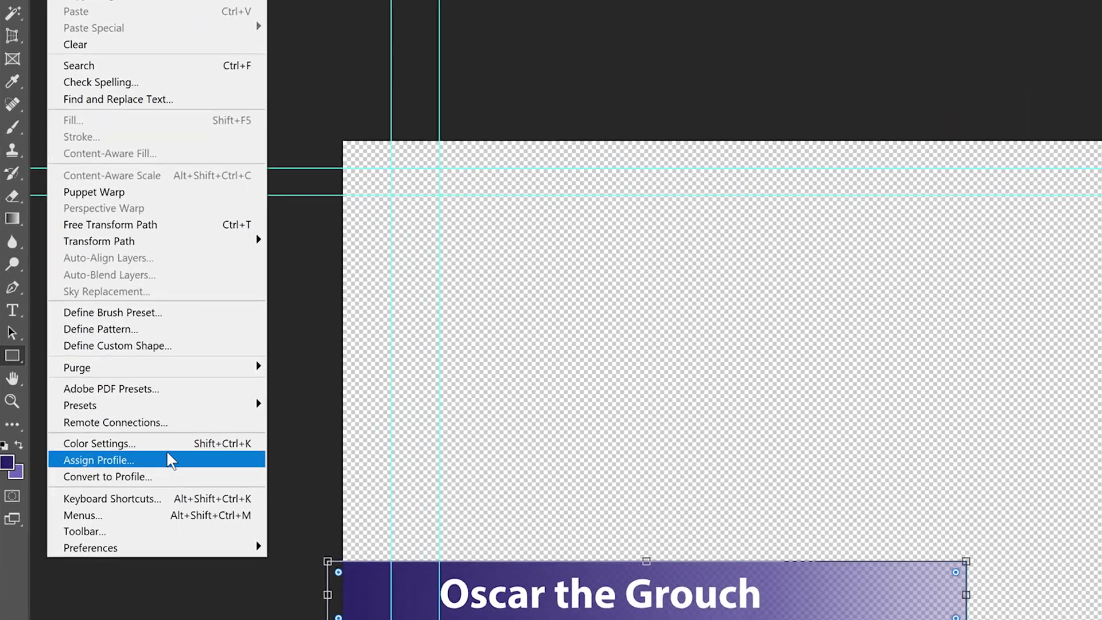
pyautogui.click(170, 506)
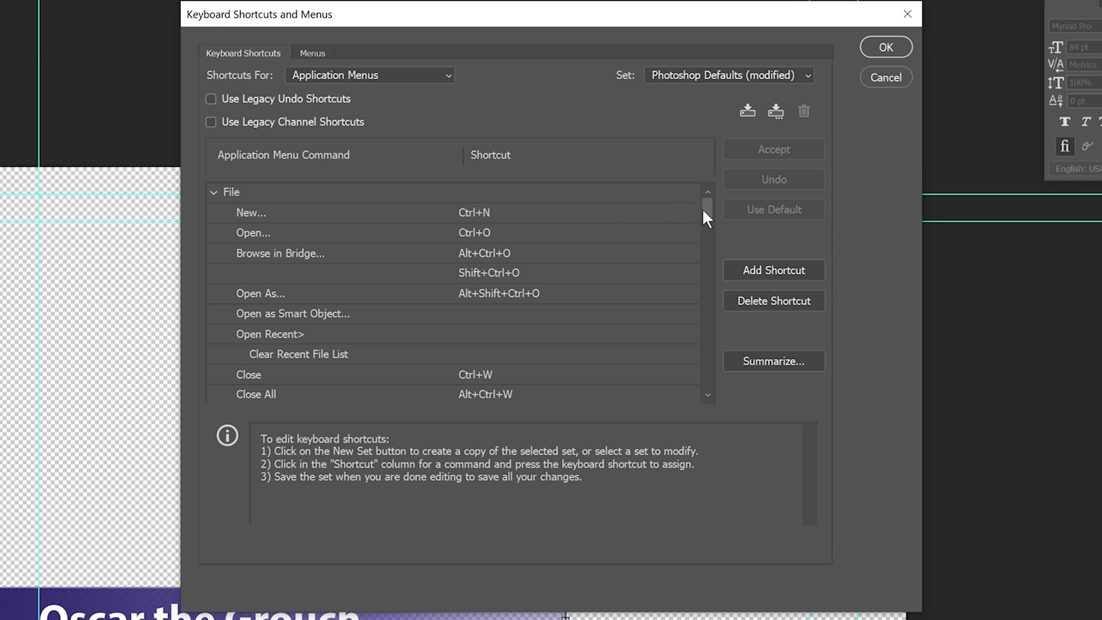
pyautogui.moveTo(703, 211)
pyautogui.mouseDown()
pyautogui.moveTo(711, 257)
pyautogui.moveTo(709, 248)
pyautogui.mouseUp()
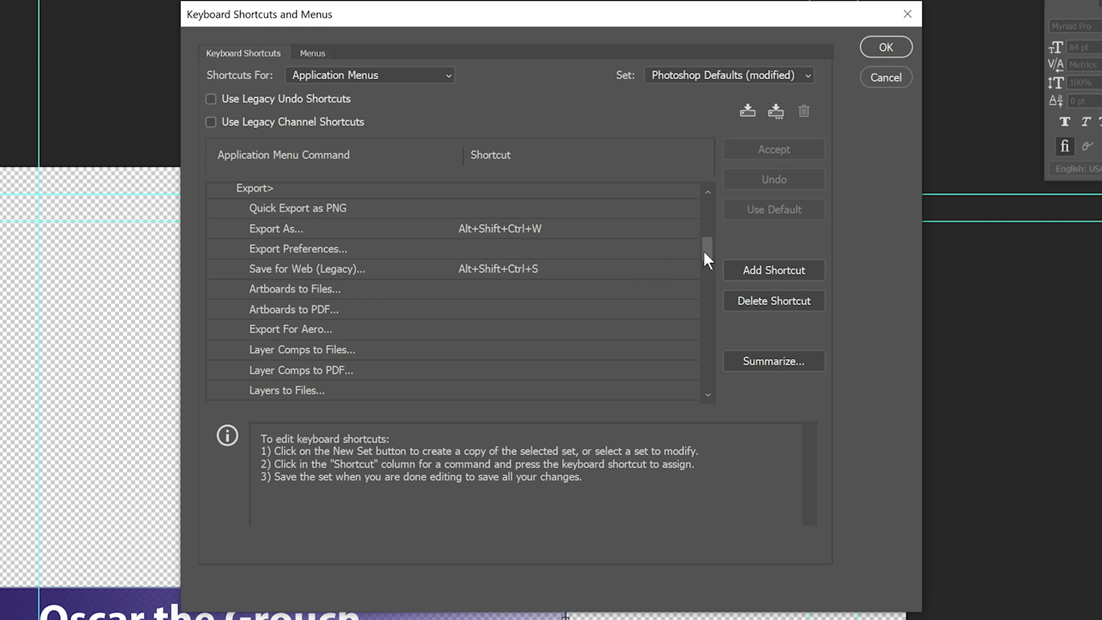
pyautogui.moveTo(704, 253); pyautogui.dragTo(705, 264)
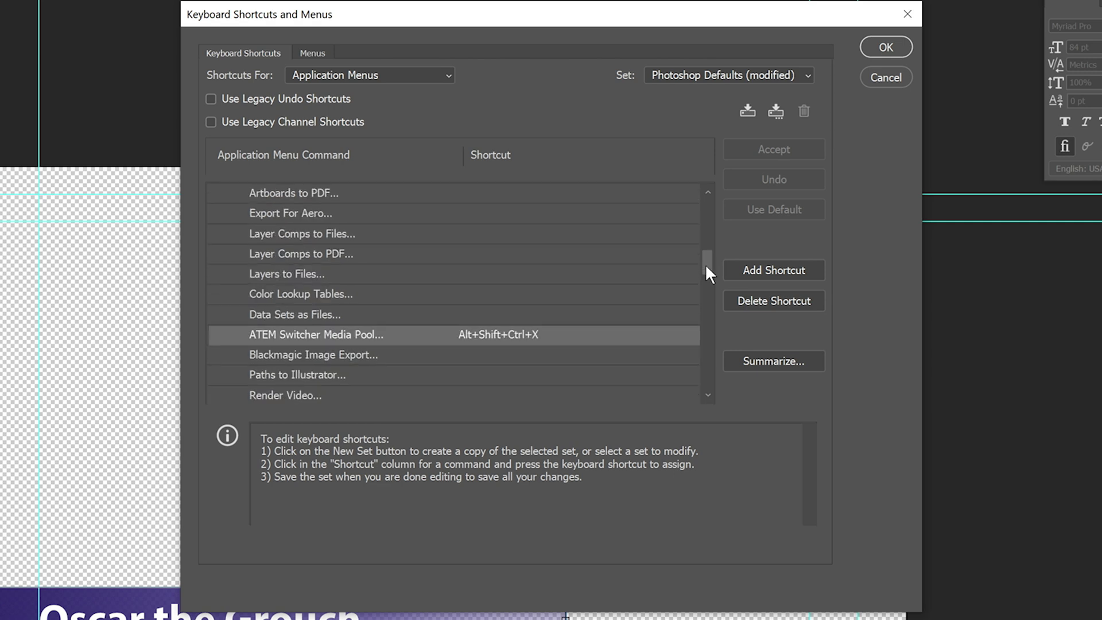
pyautogui.click(307, 339)
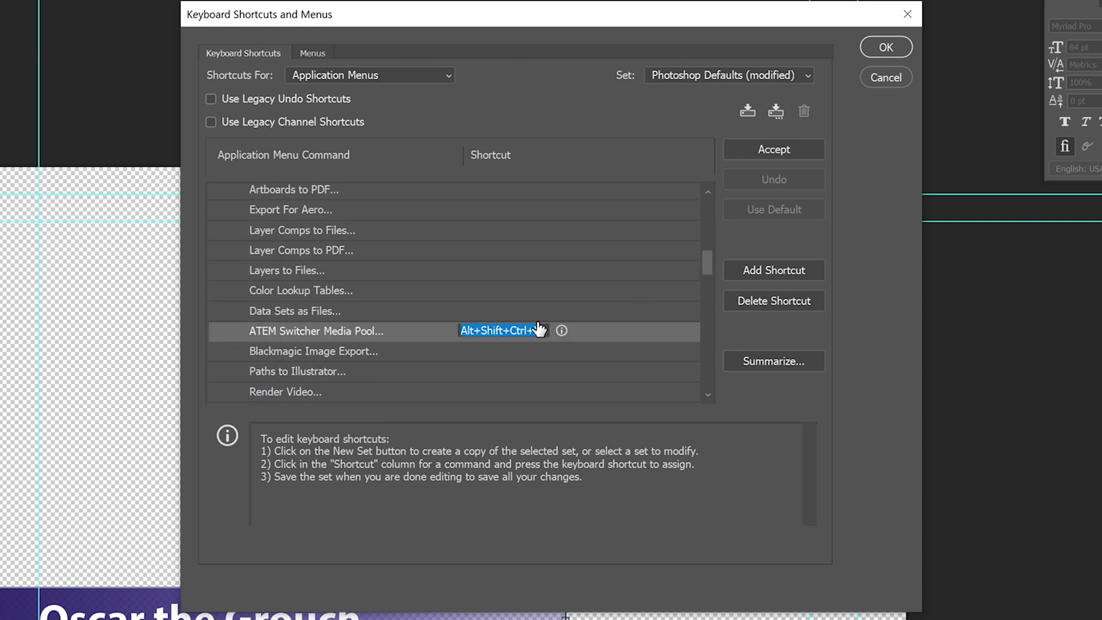
pyautogui.press('BackSpace')
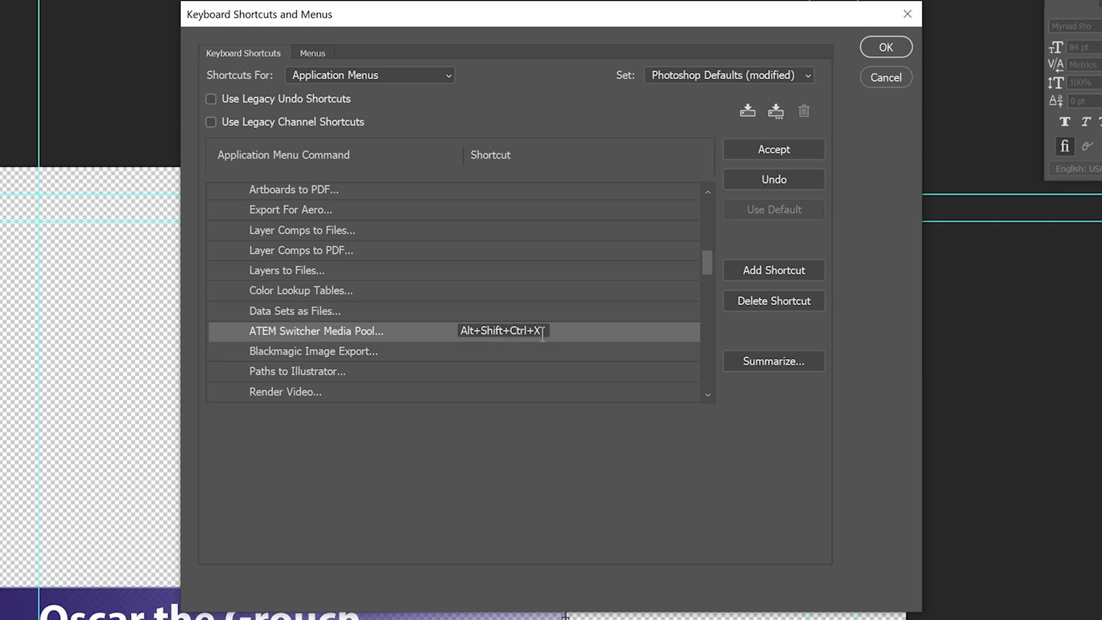
pyautogui.click(878, 42)
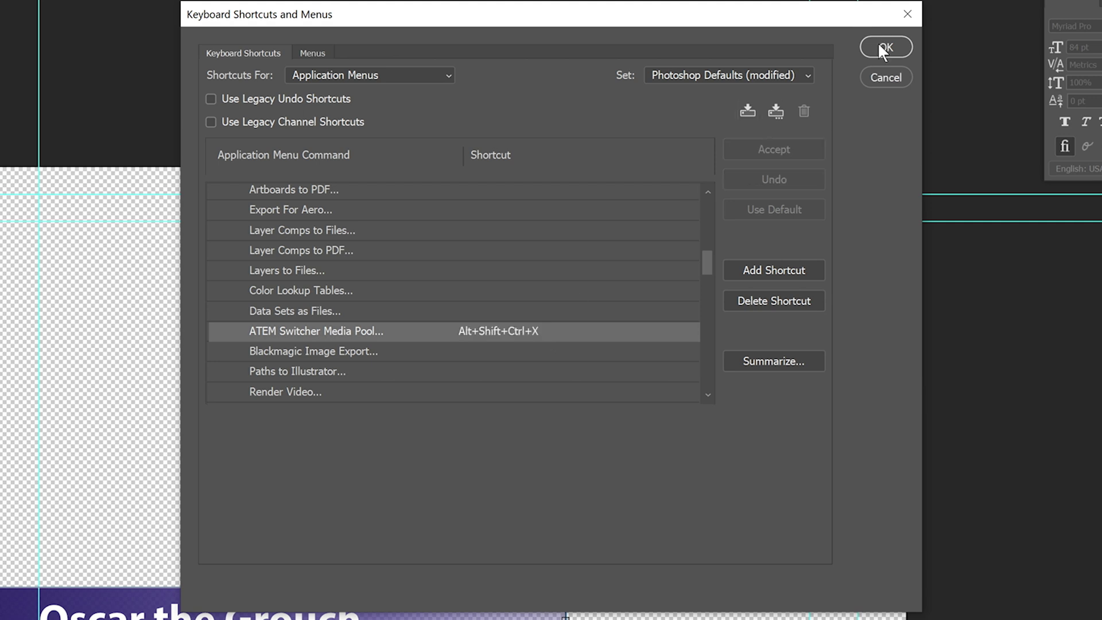
pyautogui.click(888, 49)
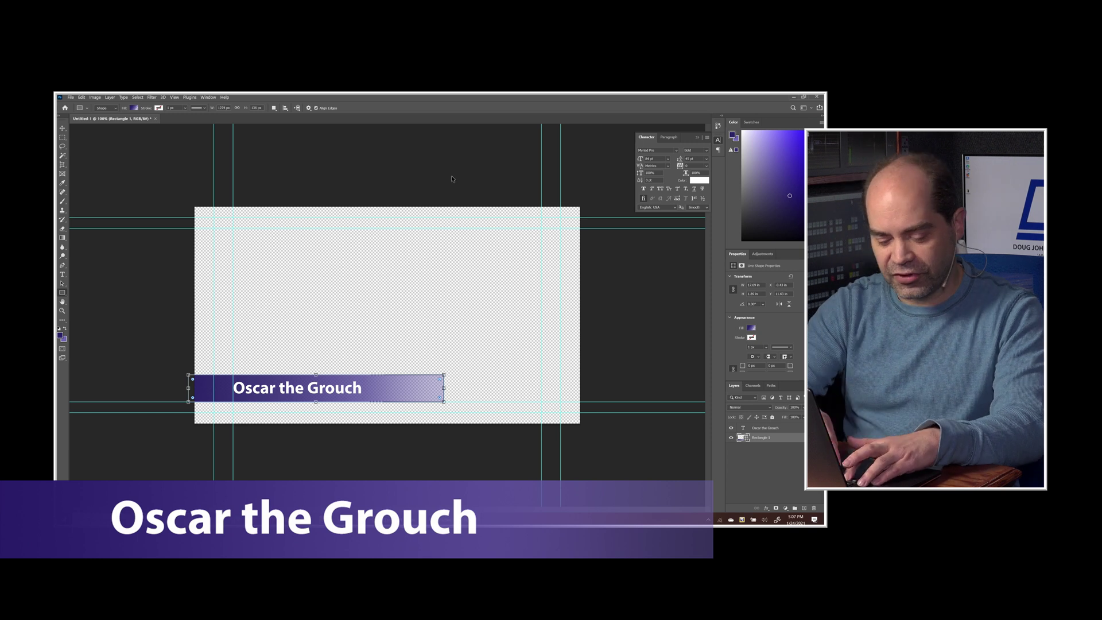
pyautogui.press('F2')
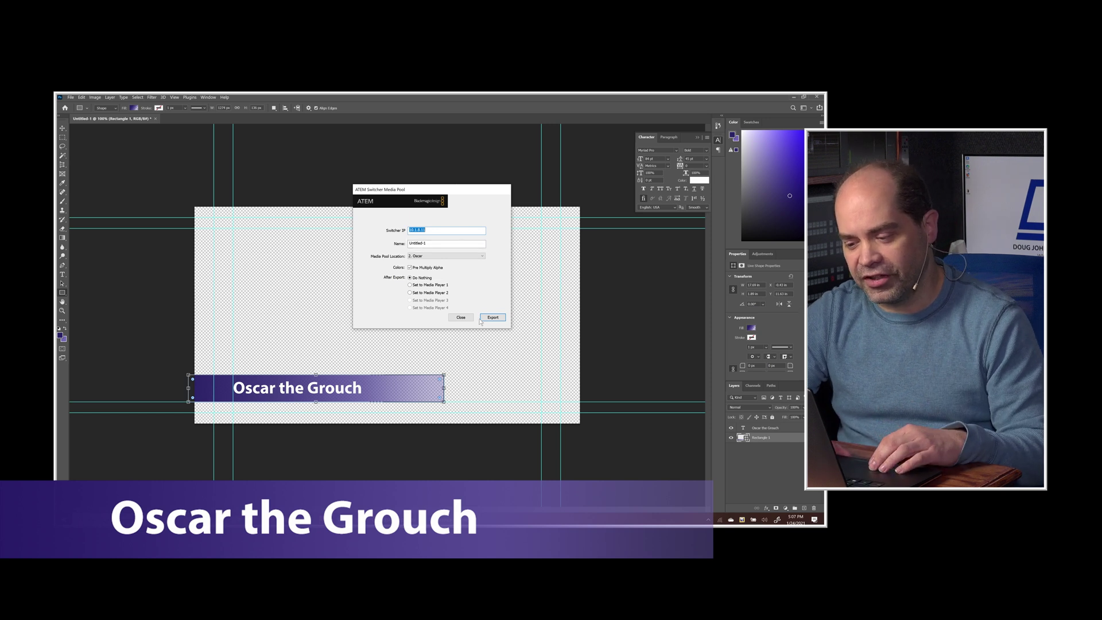
pyautogui.click(462, 318)
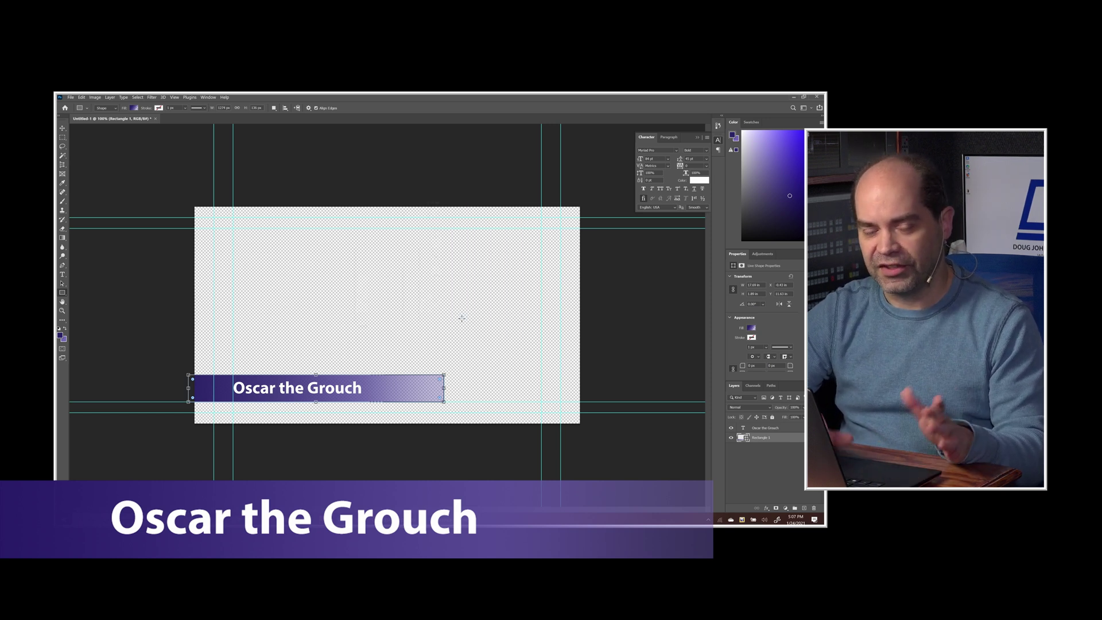